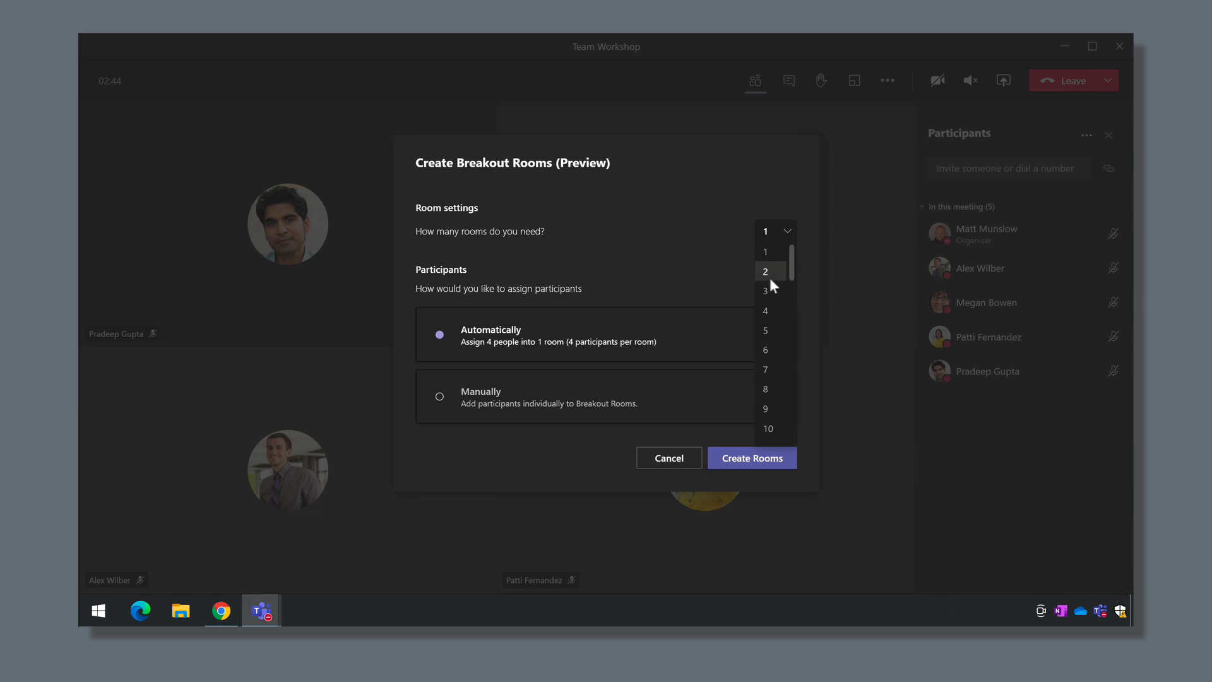
- Create two breakout rooms with participants assigned manually
scroll(768, 281, down, 10)
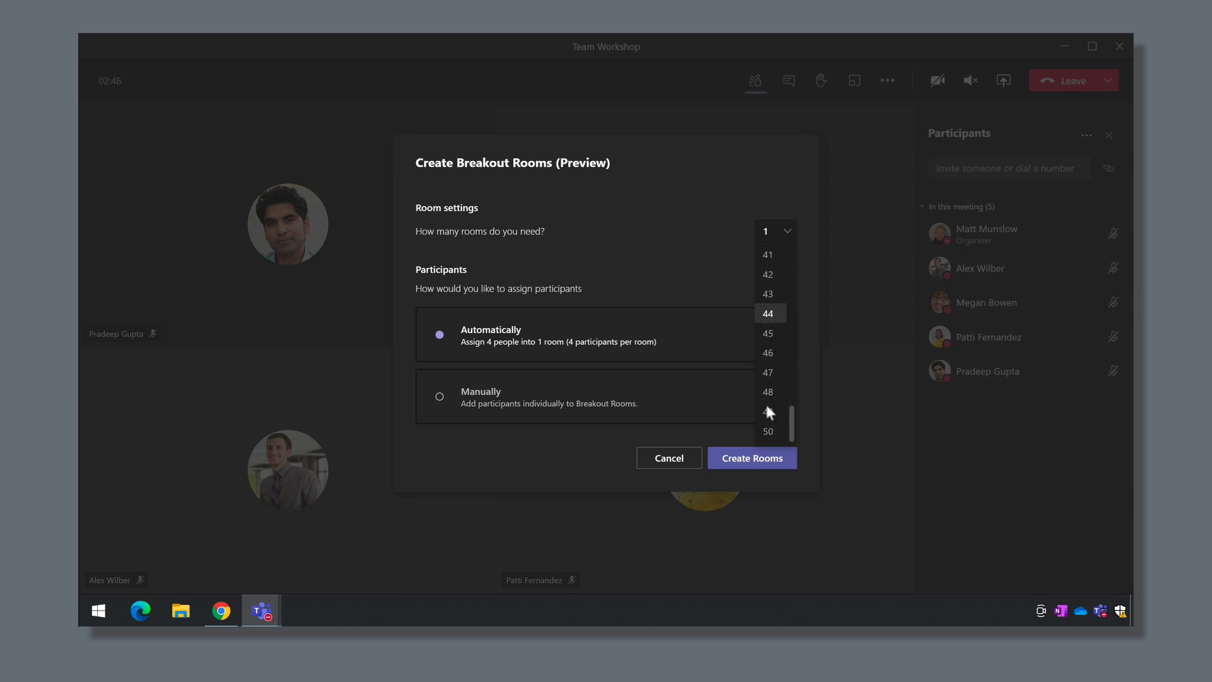
scroll(777, 373, up, 10)
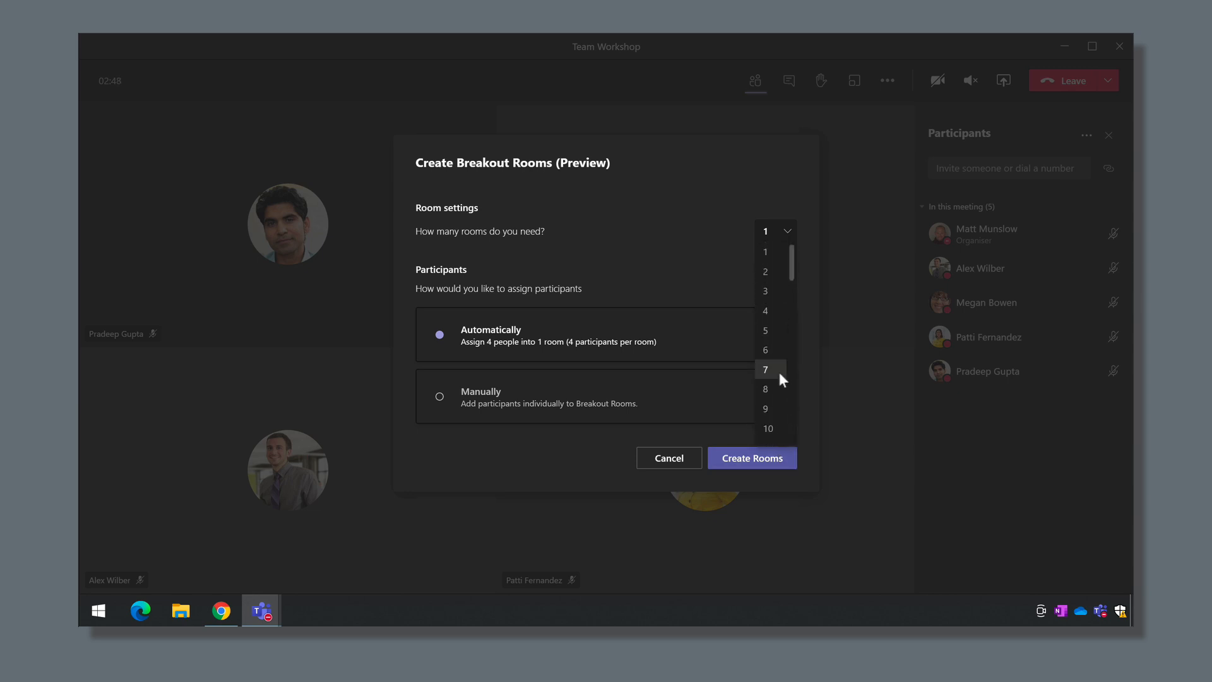
click(767, 273)
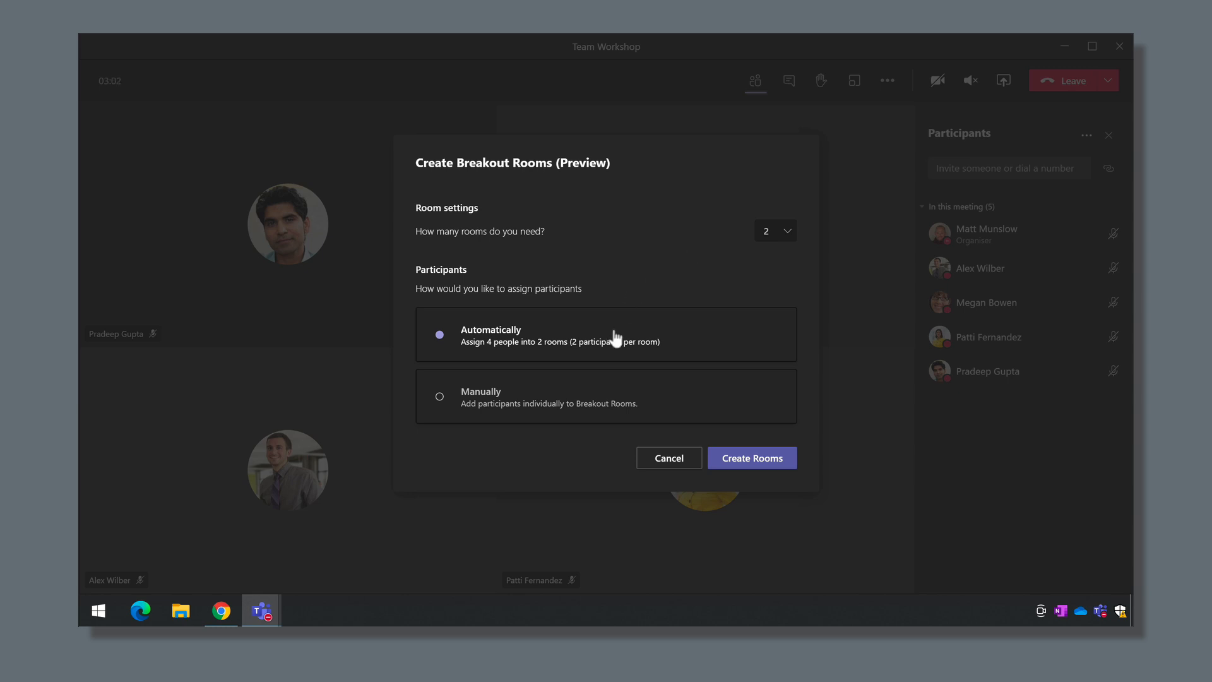
click(673, 399)
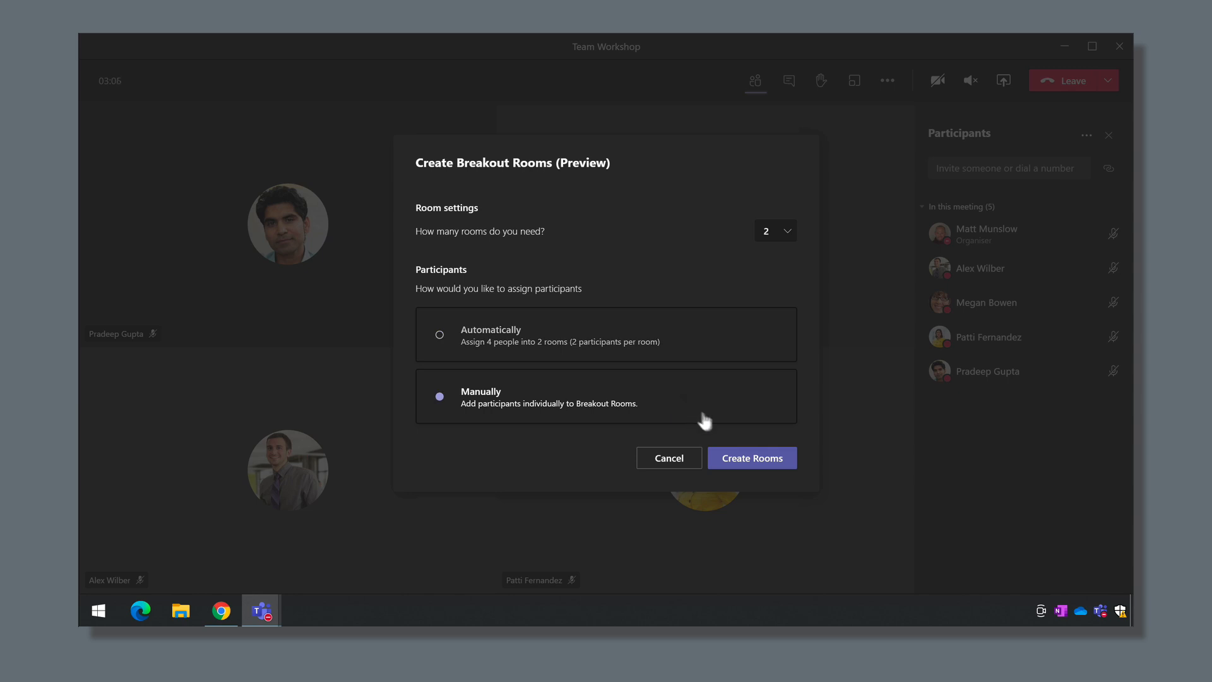
click(760, 460)
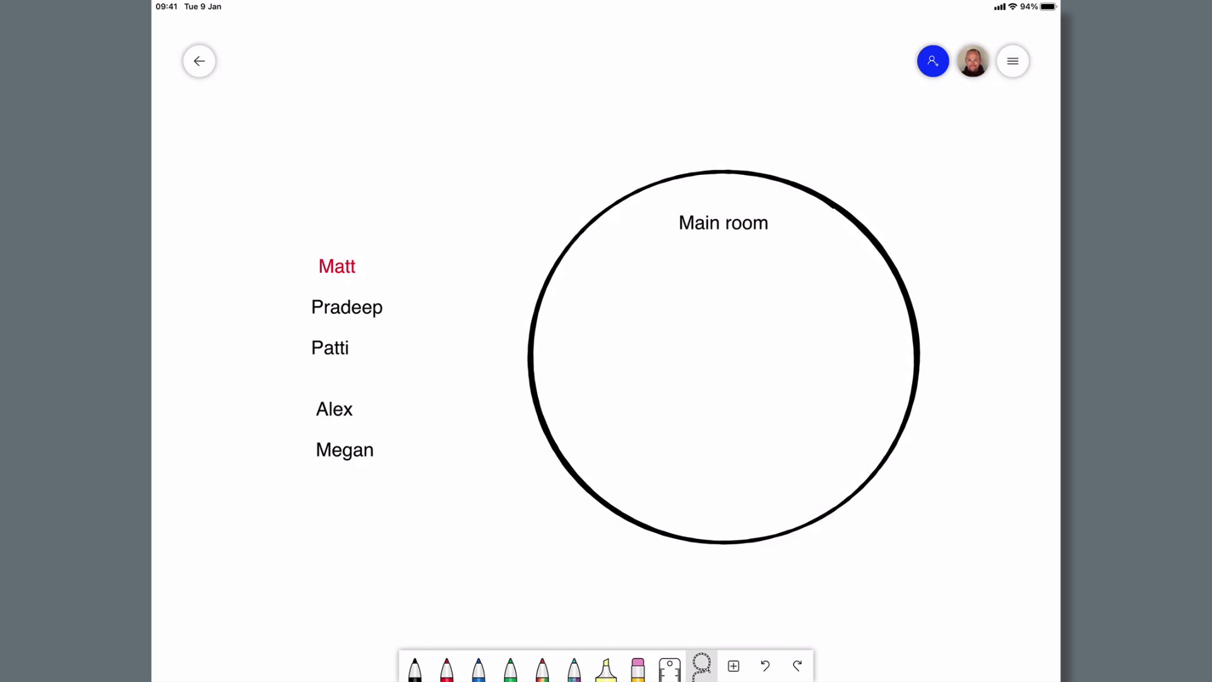
- On the whiteboard, select all five participant names and move them into the Main room circle
mouse_move(275, 226)
mouse_down()
mouse_move(411, 284)
mouse_move(271, 500)
mouse_move(284, 272)
mouse_move(274, 228)
mouse_up()
drag(347, 354, 752, 376)
click(392, 366)
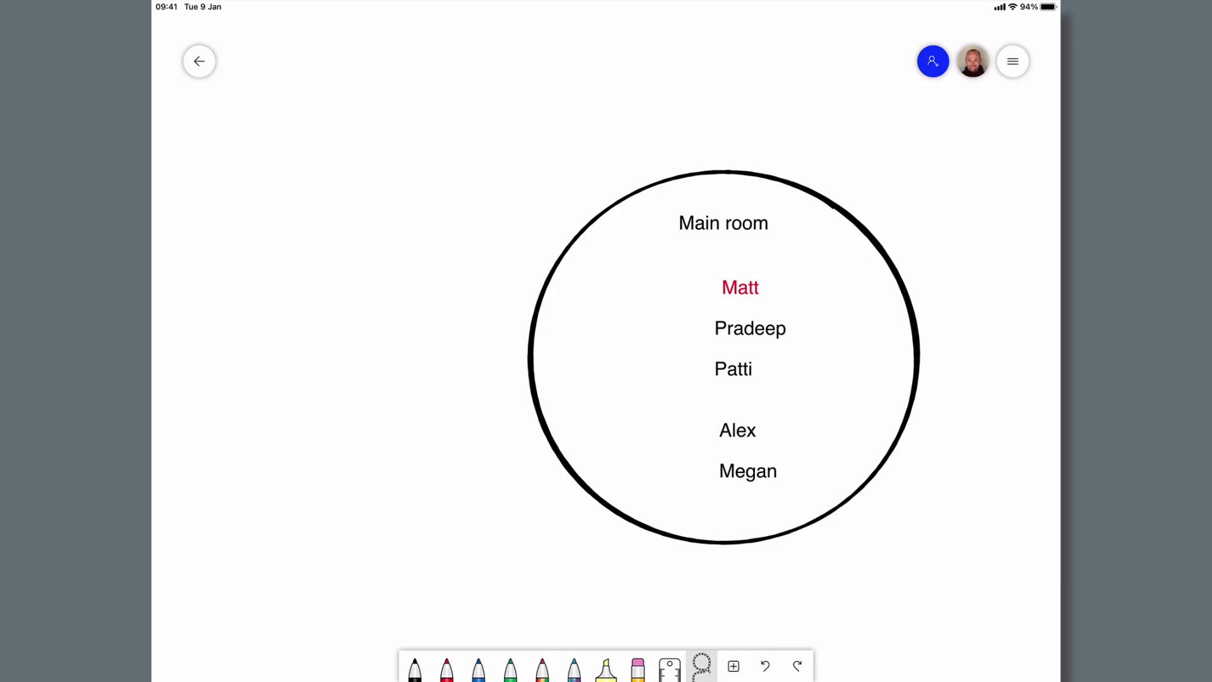
- Move the two names below the organiser into the Room 1 circle and the last two names into Room 2
scroll(606, 341, down, 5)
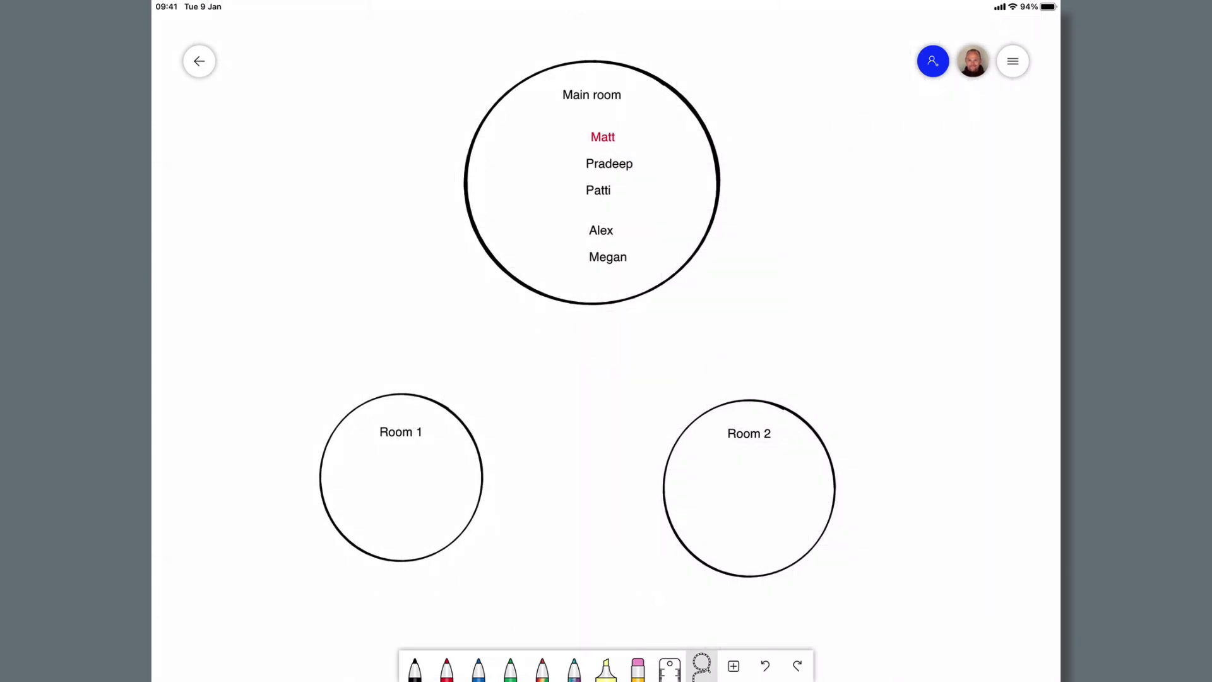
mouse_move(568, 152)
mouse_down()
mouse_move(625, 150)
mouse_move(565, 158)
mouse_move(465, 292)
mouse_move(406, 489)
mouse_up()
mouse_move(582, 195)
mouse_down()
mouse_move(641, 275)
mouse_move(576, 201)
mouse_up()
drag(608, 245, 761, 507)
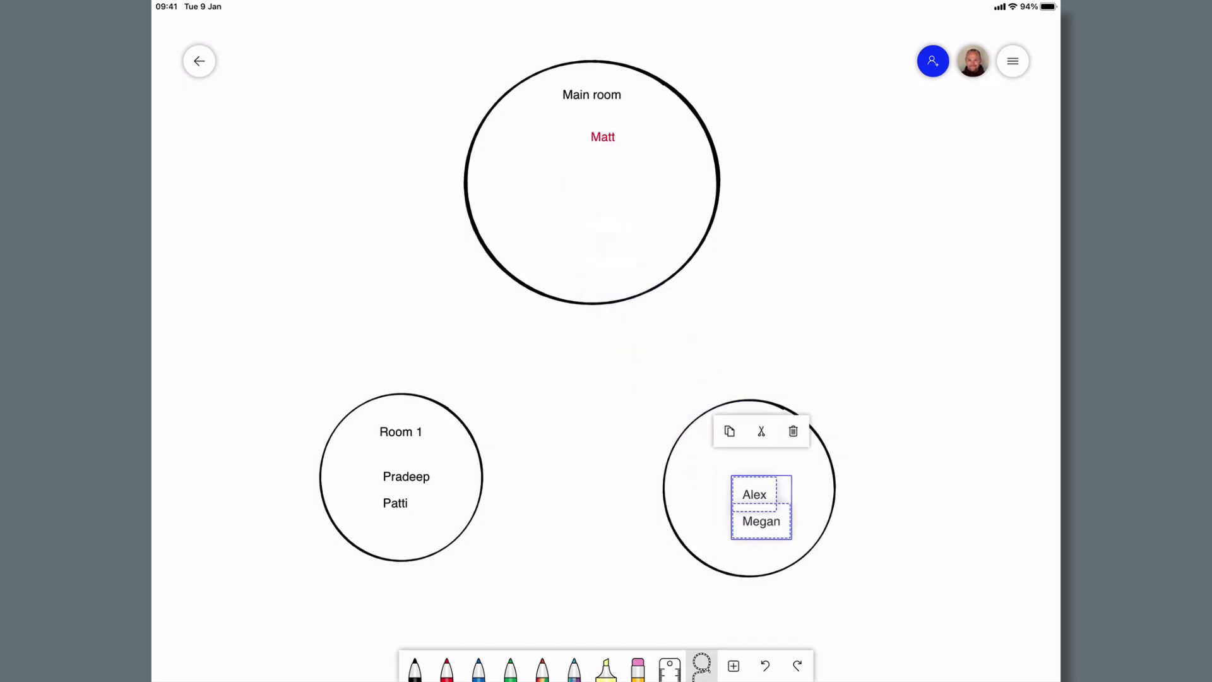
click(631, 392)
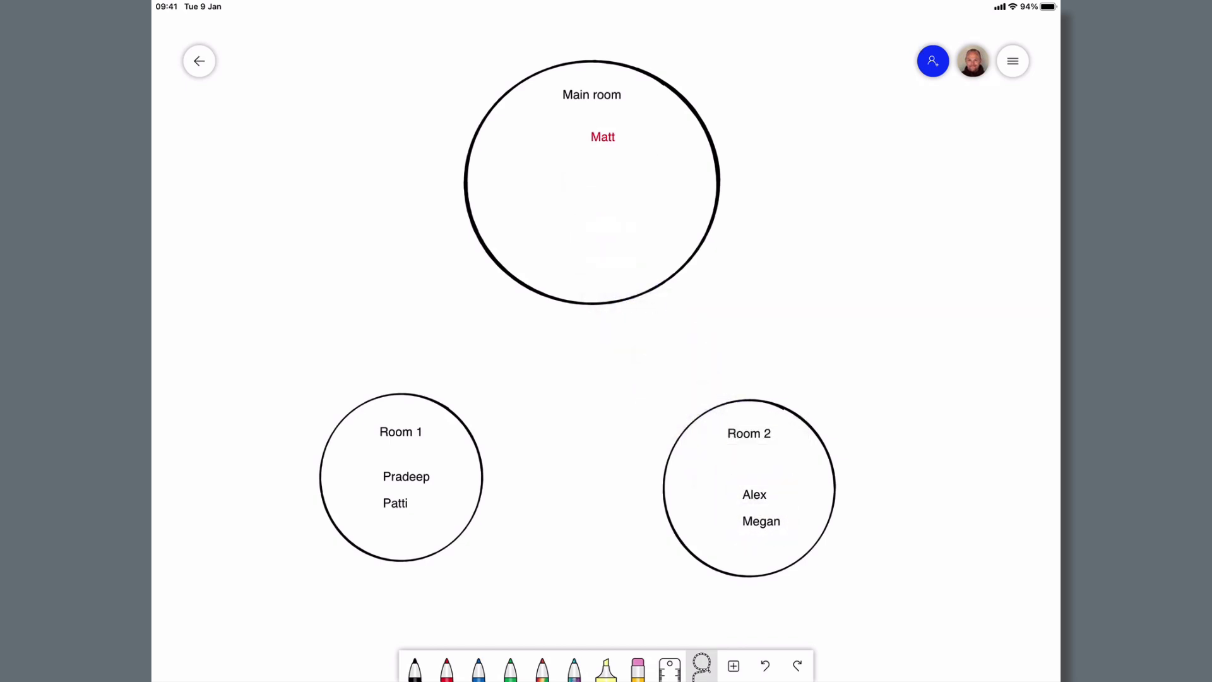
- Move the names from the Room 1 and Room 2 circles back into the Main room circle
mouse_move(584, 127)
mouse_down()
mouse_move(625, 149)
mouse_move(603, 143)
mouse_move(428, 344)
mouse_move(353, 476)
mouse_move(406, 464)
mouse_move(704, 467)
mouse_move(591, 170)
mouse_up()
mouse_move(348, 460)
mouse_down()
mouse_move(440, 468)
mouse_move(351, 464)
mouse_move(406, 429)
mouse_move(556, 225)
mouse_up()
drag(718, 485, 651, 229)
key(Escape)
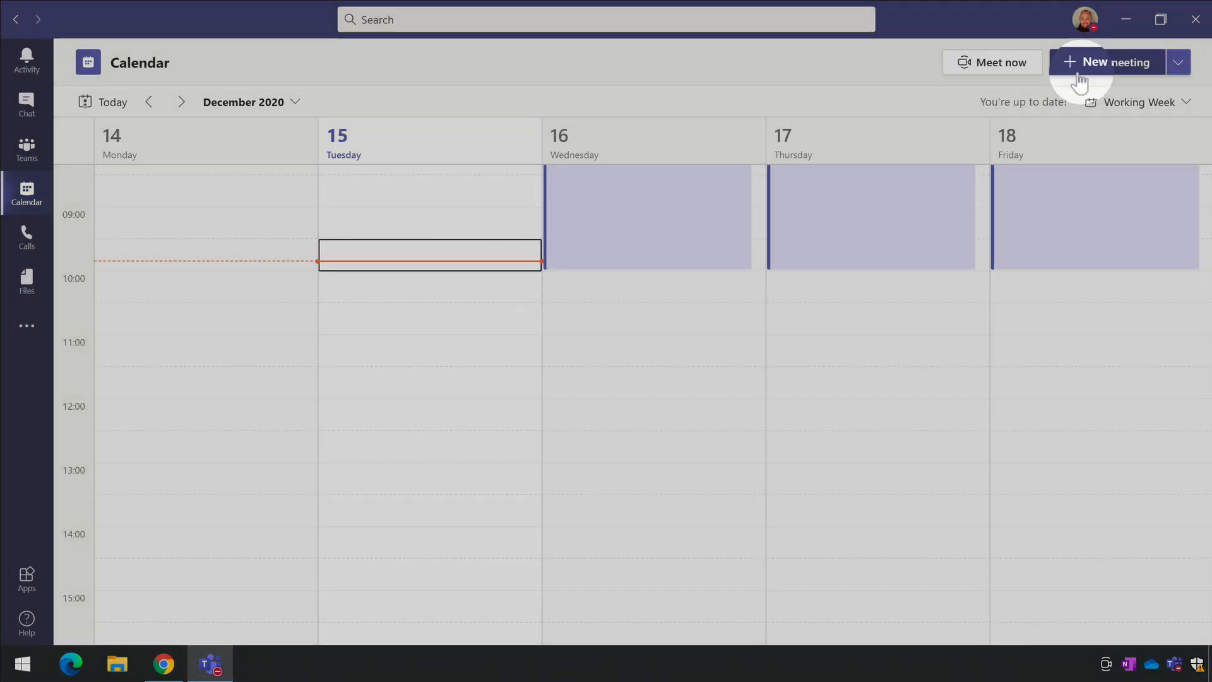
- In the Teams calendar, create a new meeting titled Team Workshop and add the four colleagues as required attendees
click(1079, 82)
text(Team Workshop)
click(209, 179)
text(megan)
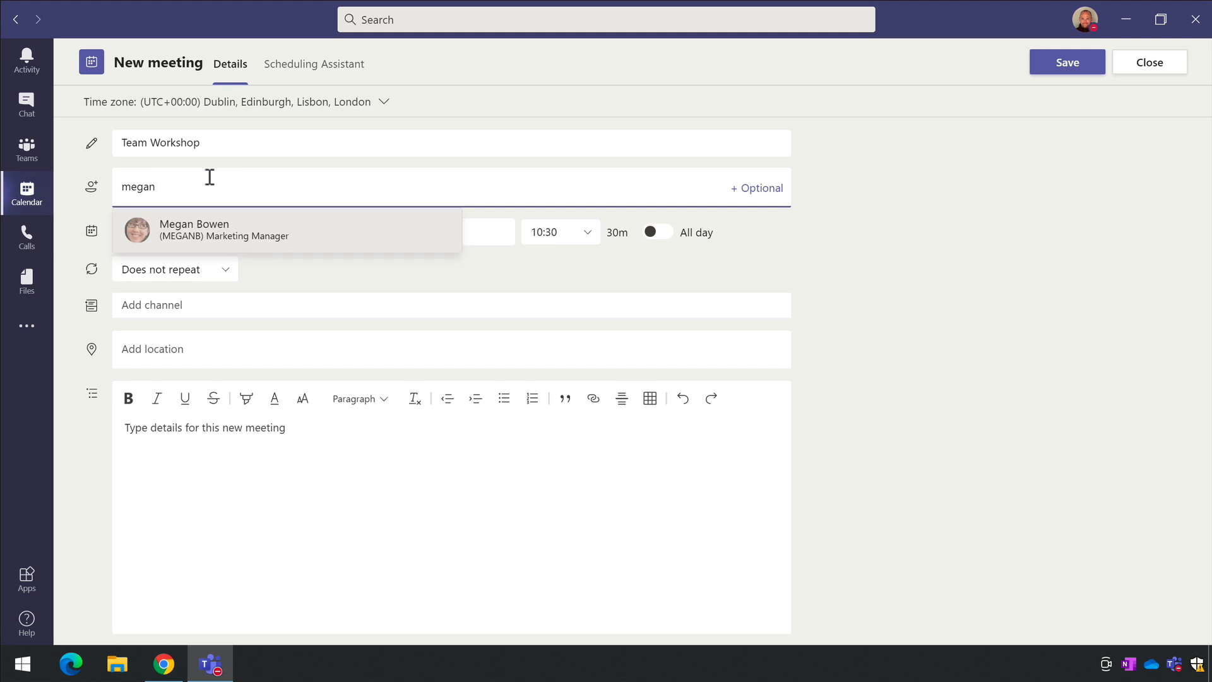
key(Return)
text(patti)
key(Return)
text(pradeep)
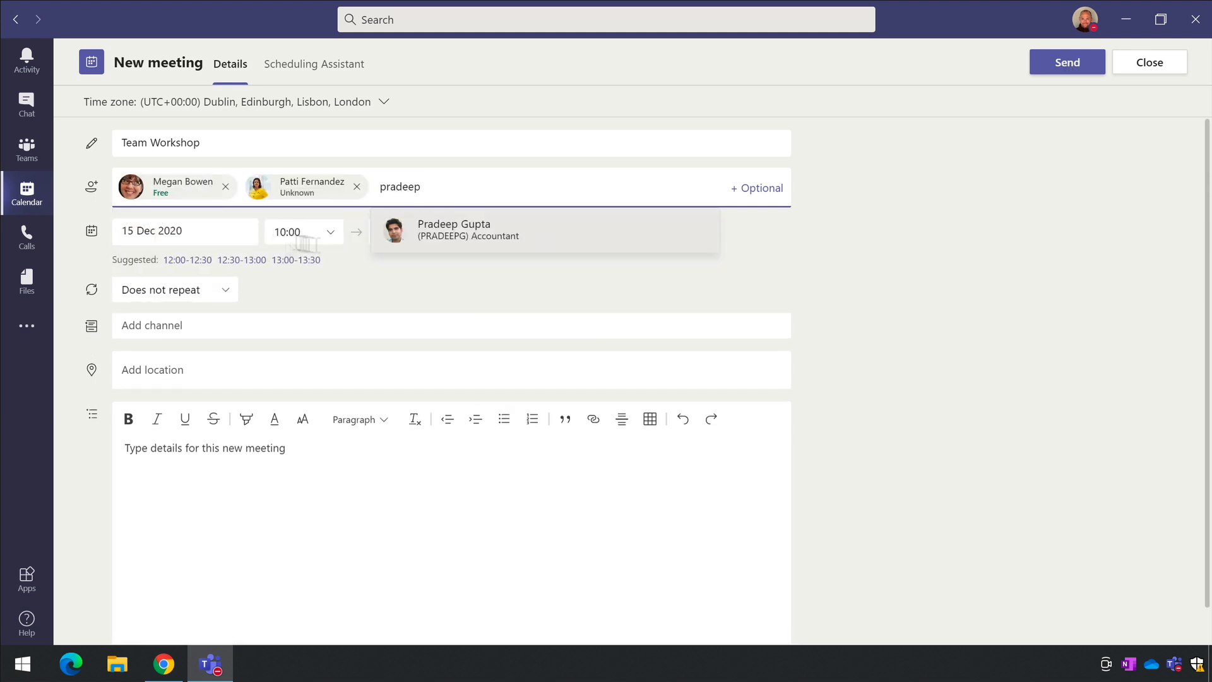
key(Return)
text(alex)
click(524, 229)
- Set the meeting's end time to 11:00 and send the invitation
click(587, 266)
click(571, 349)
click(1083, 65)
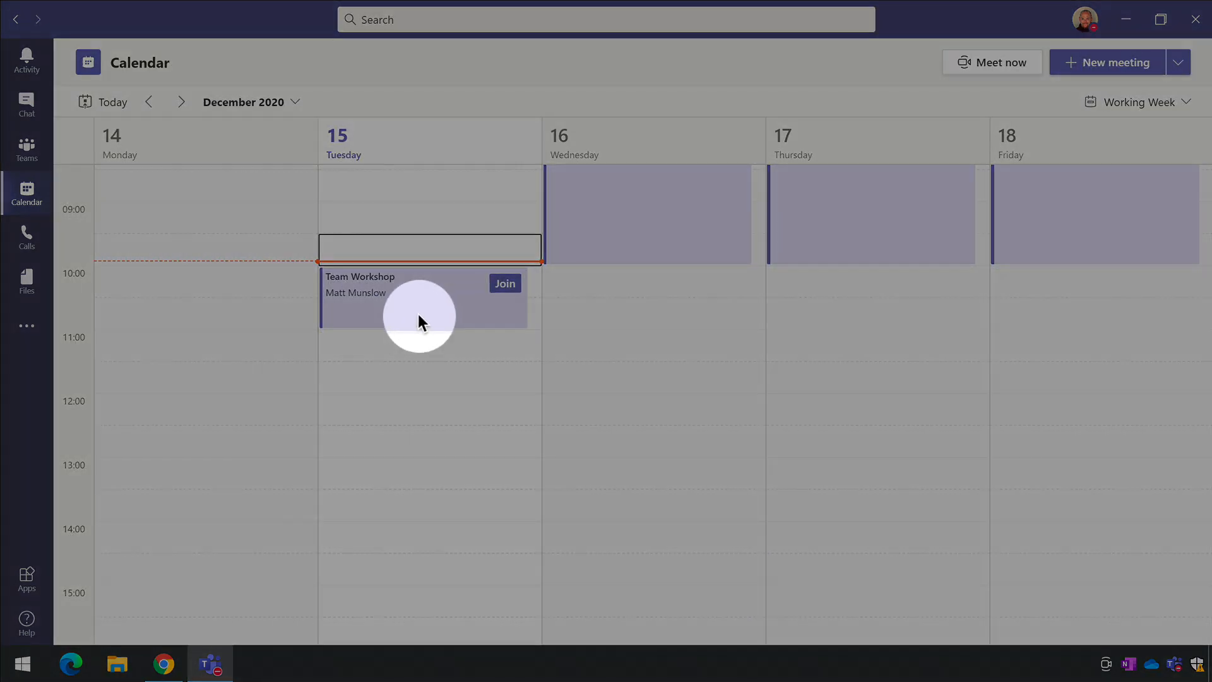
- Join the Team Workshop meeting and create two breakout rooms with manual participant assignment
click(505, 284)
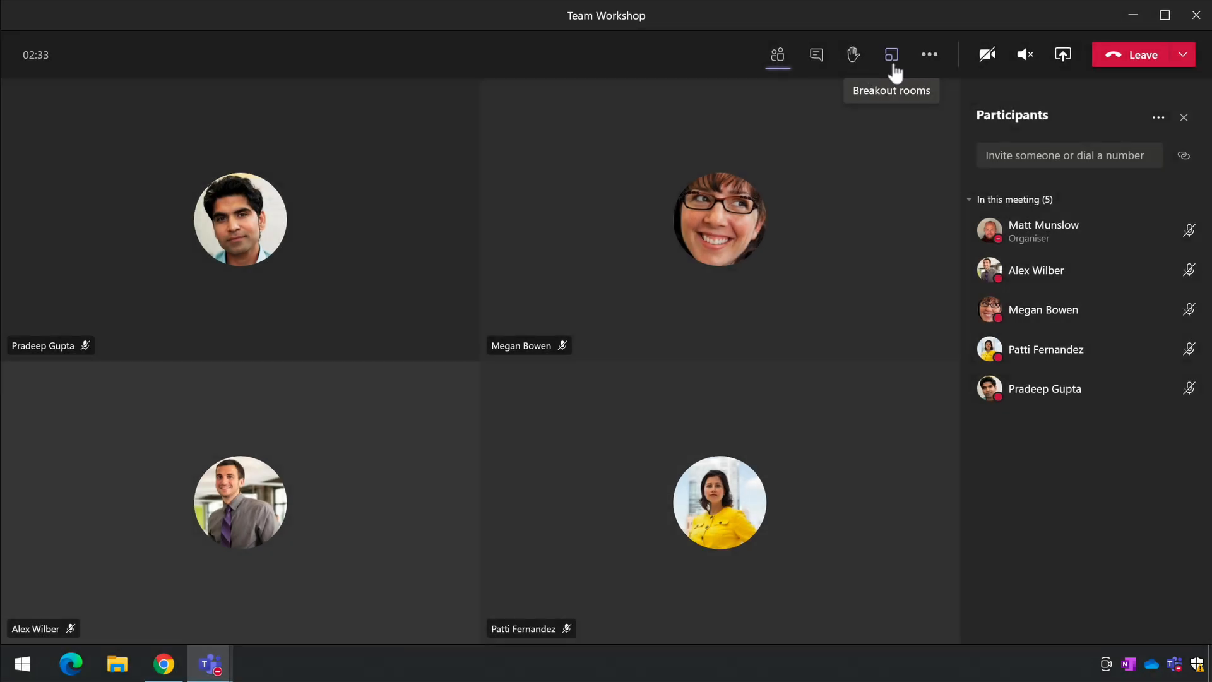
click(893, 61)
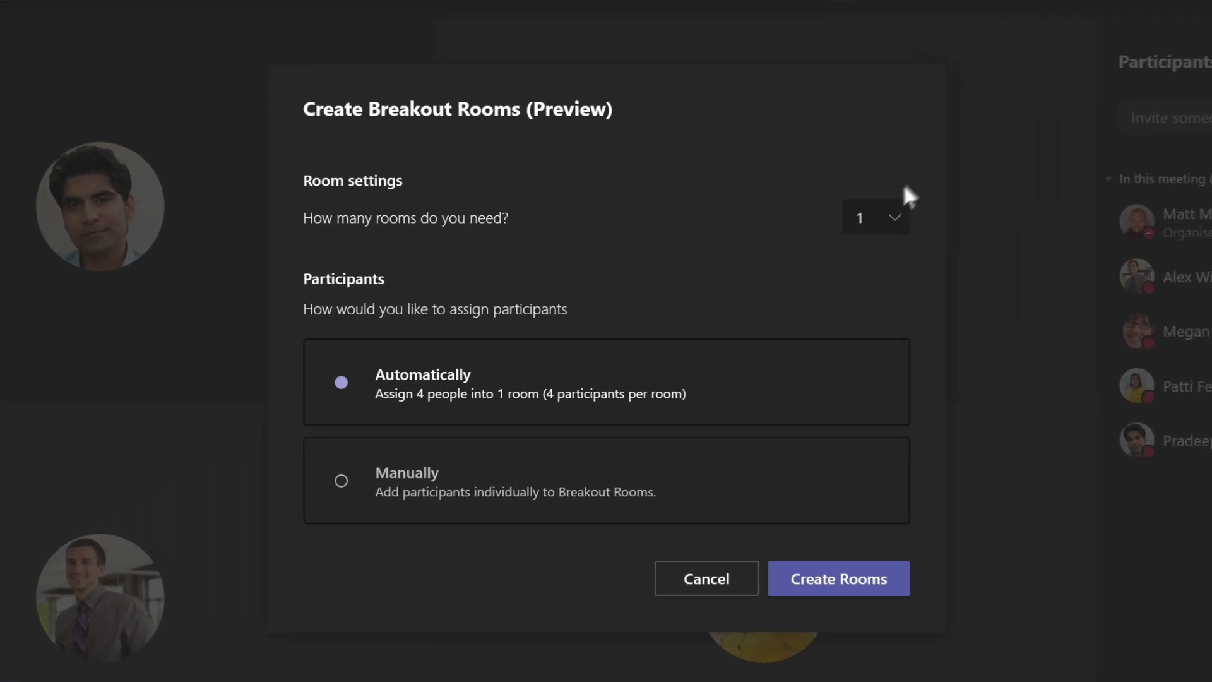
click(895, 222)
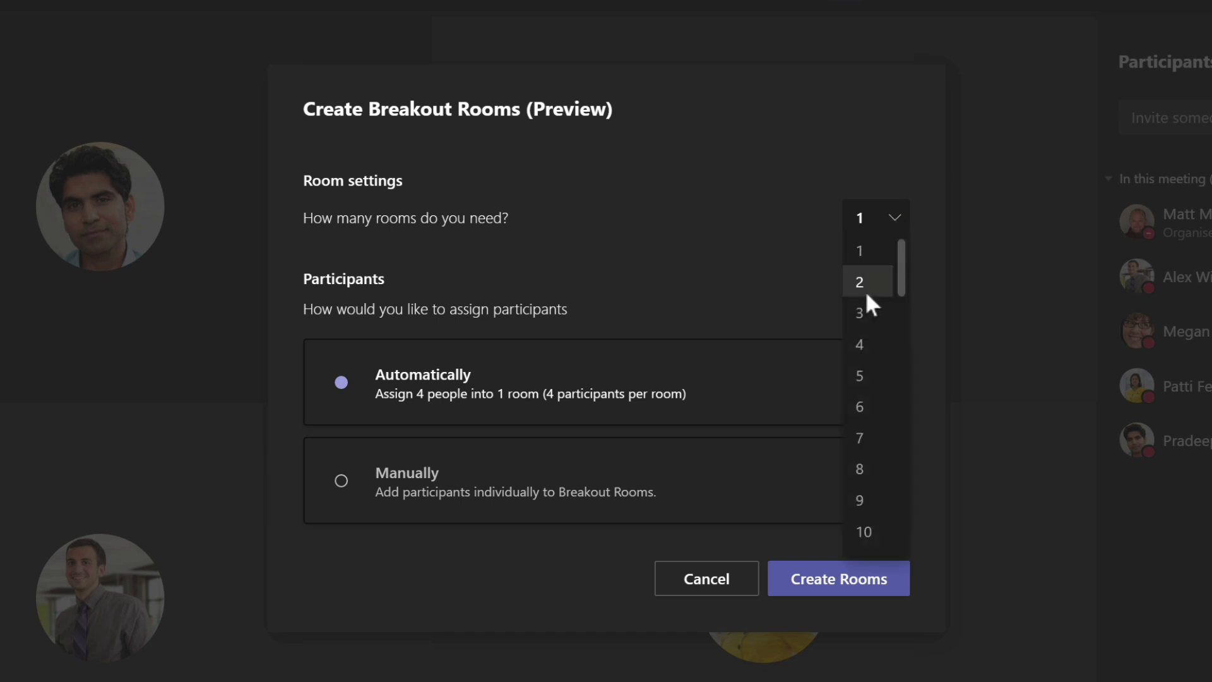
scroll(864, 289, down, 10)
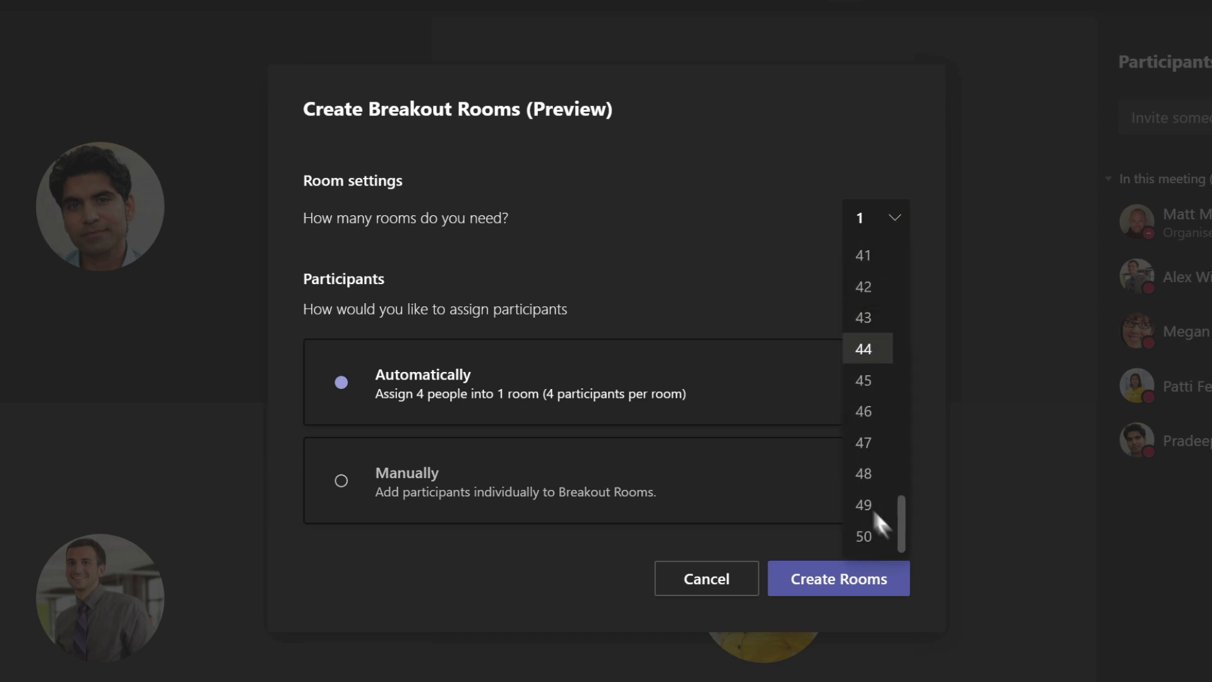
scroll(882, 450, up, 10)
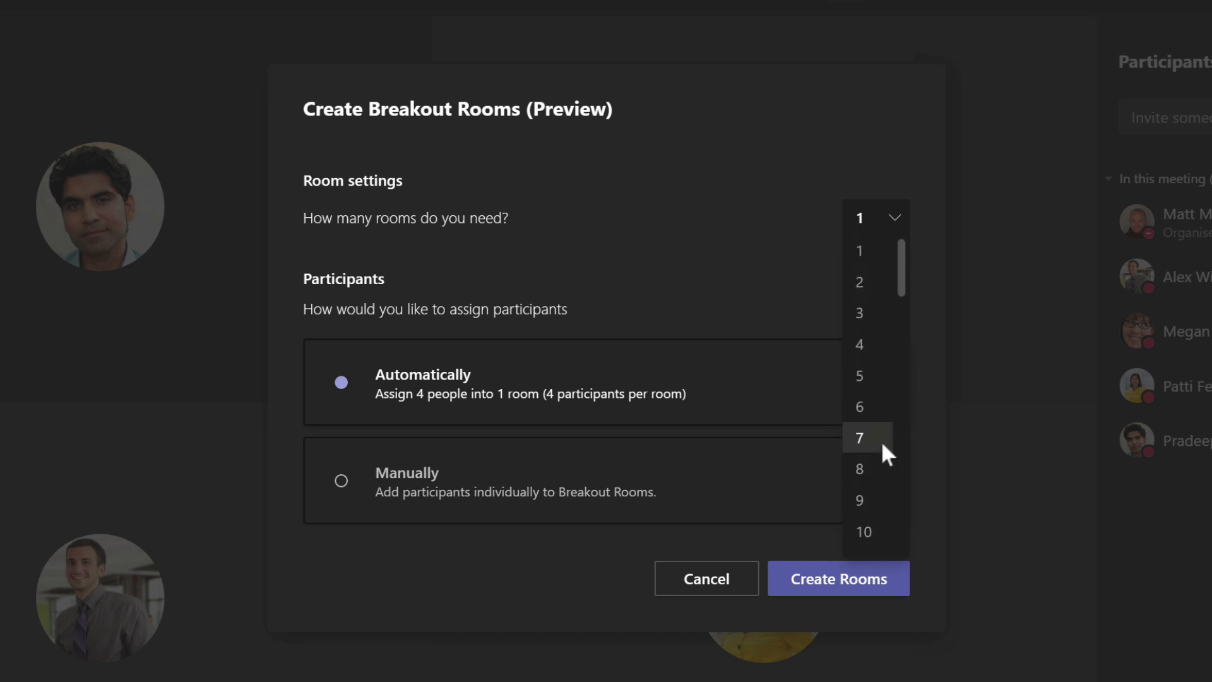
click(853, 286)
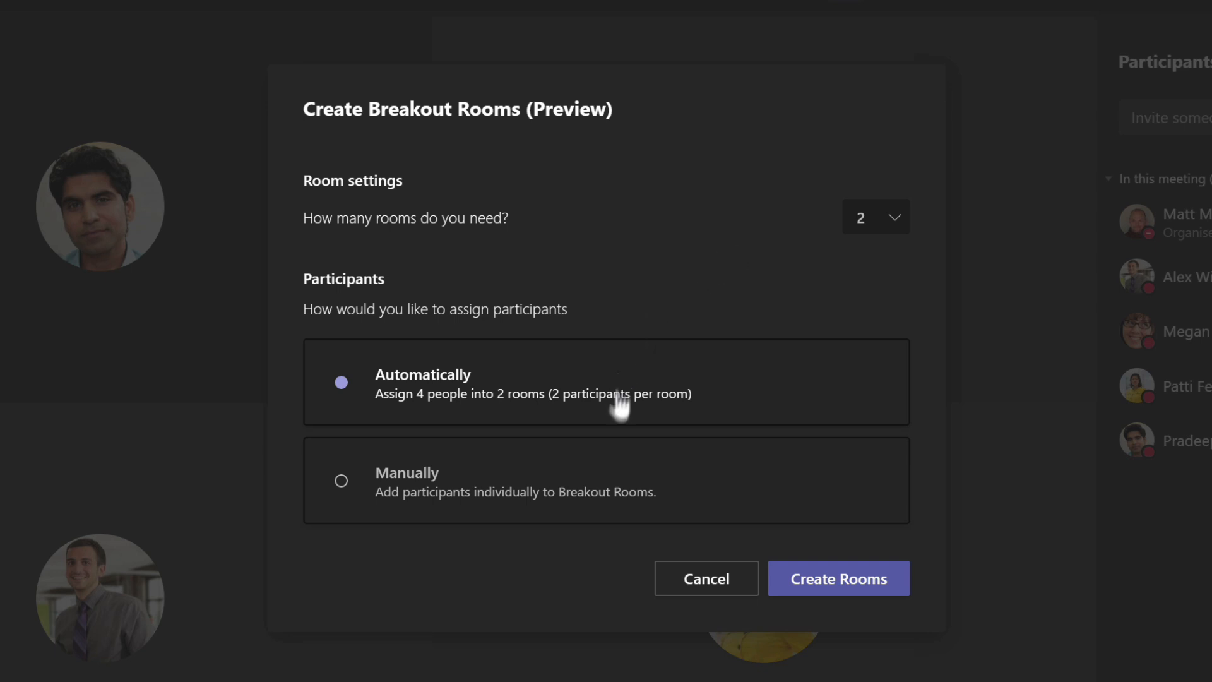
click(712, 484)
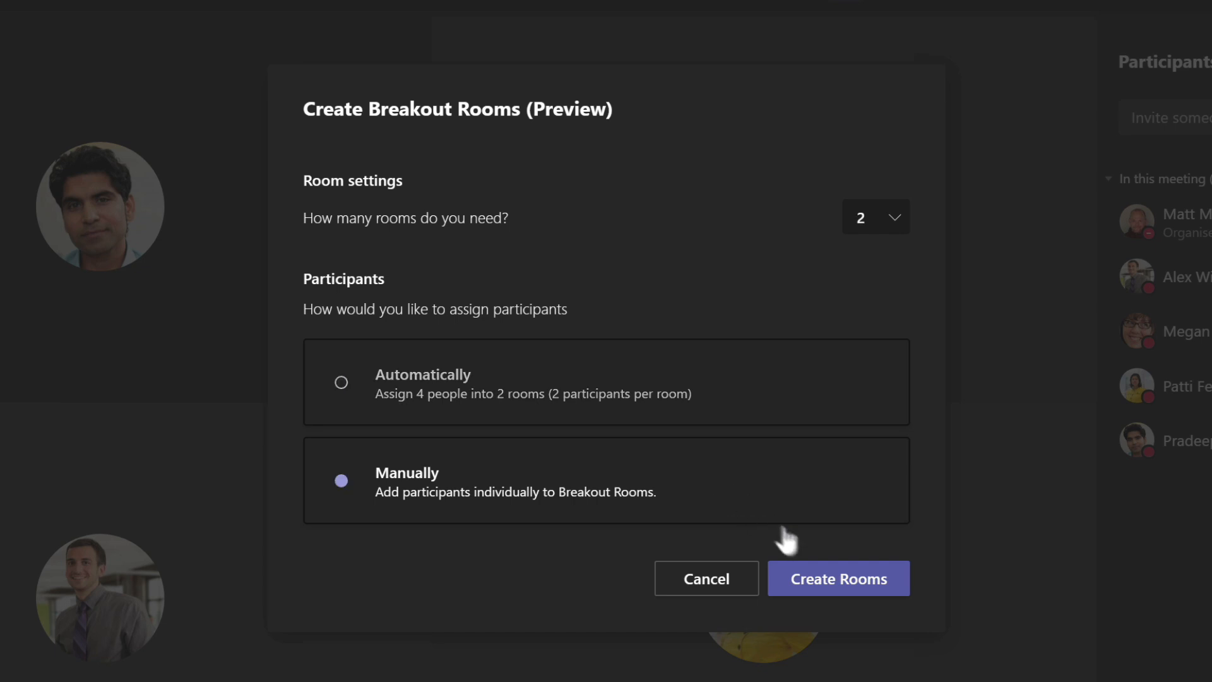
click(851, 590)
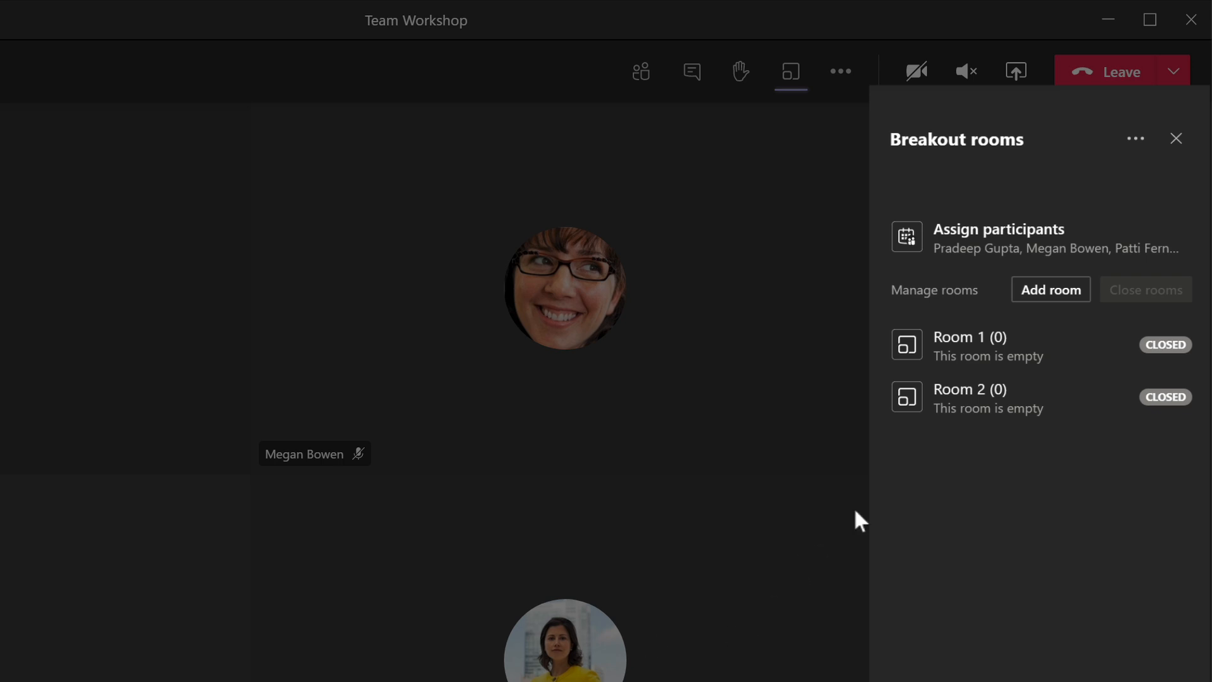
- Add a third breakout room and delete Room 3 again
click(1027, 296)
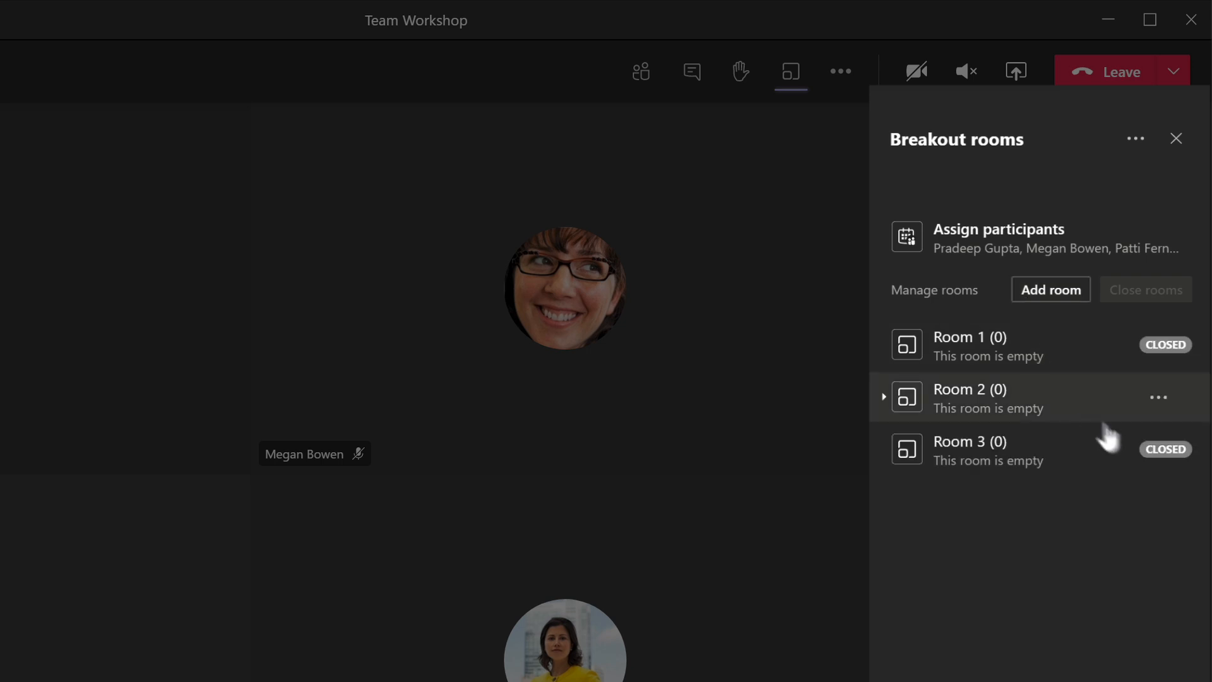
click(1158, 451)
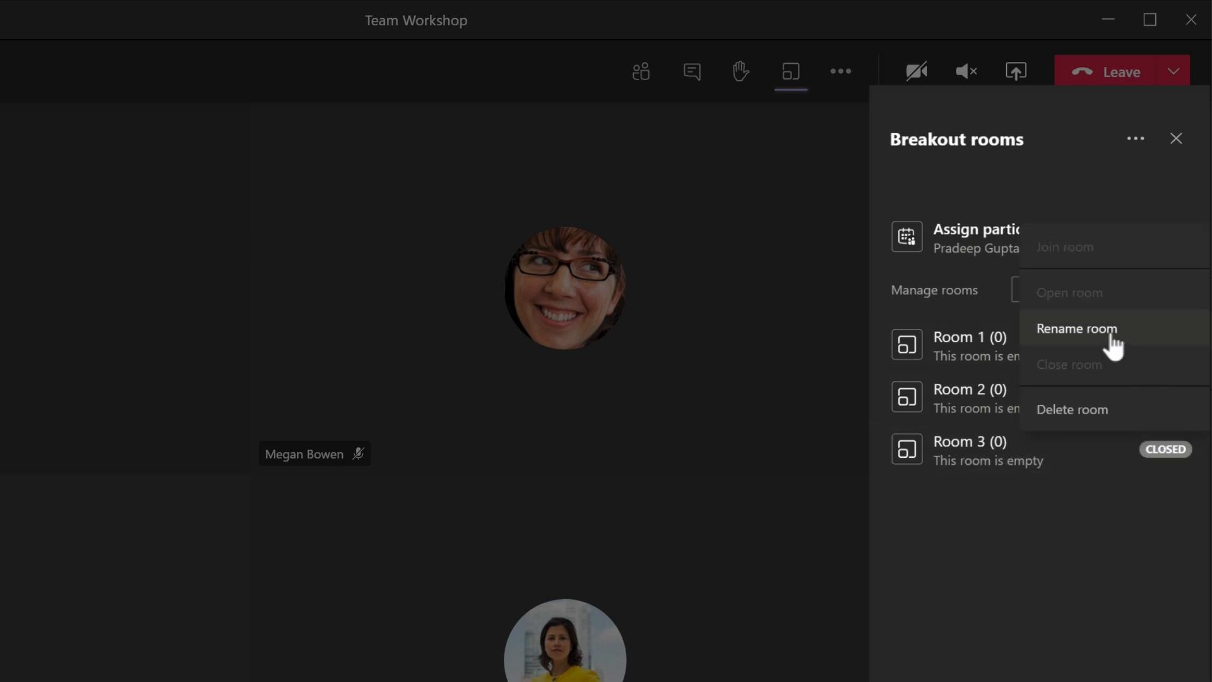
click(1094, 407)
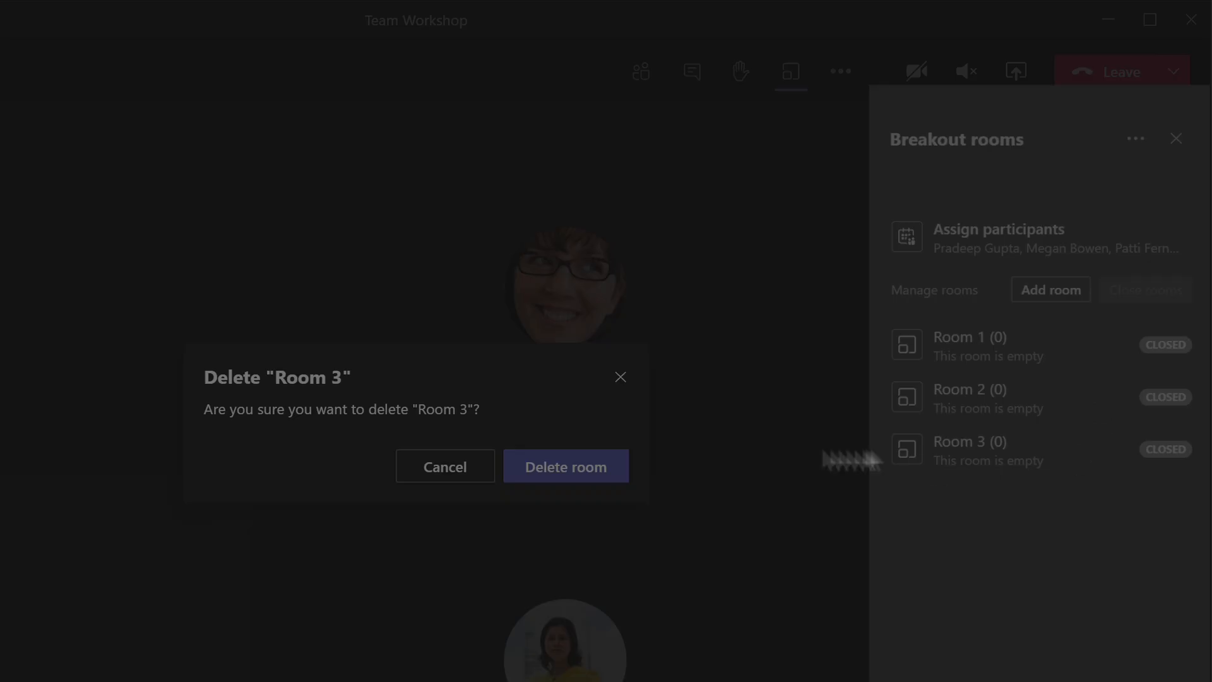
click(536, 467)
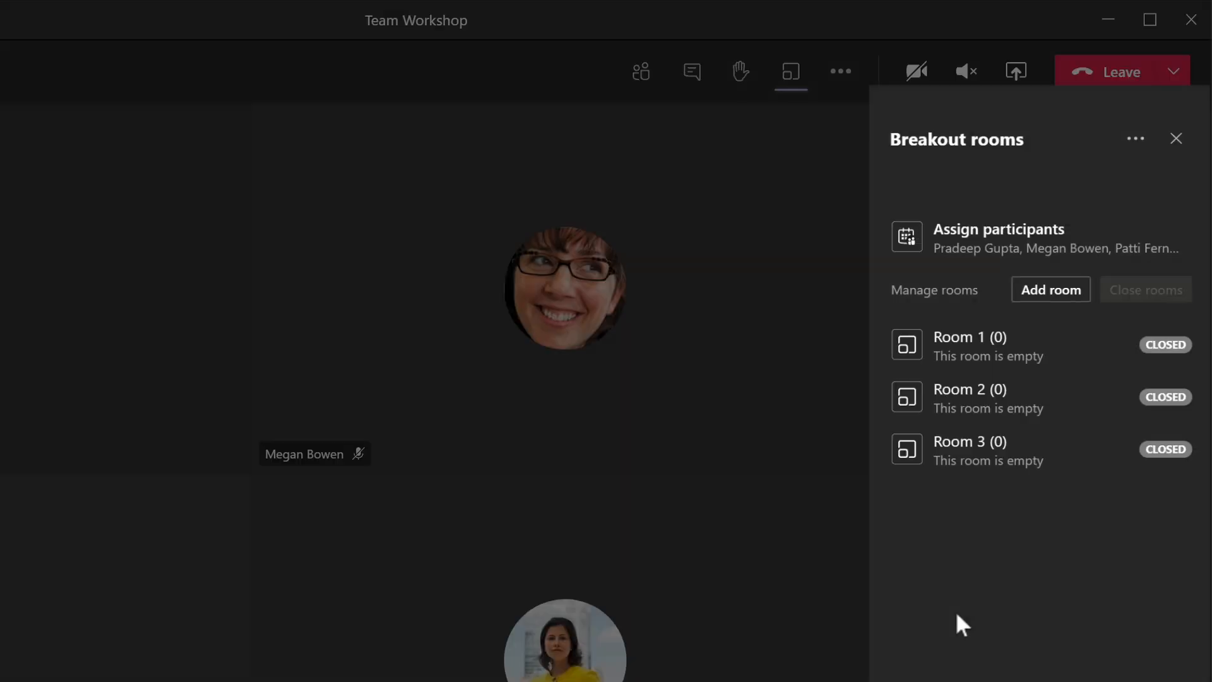
- Assign the first and third participants in the unassigned list to Room 1
click(885, 247)
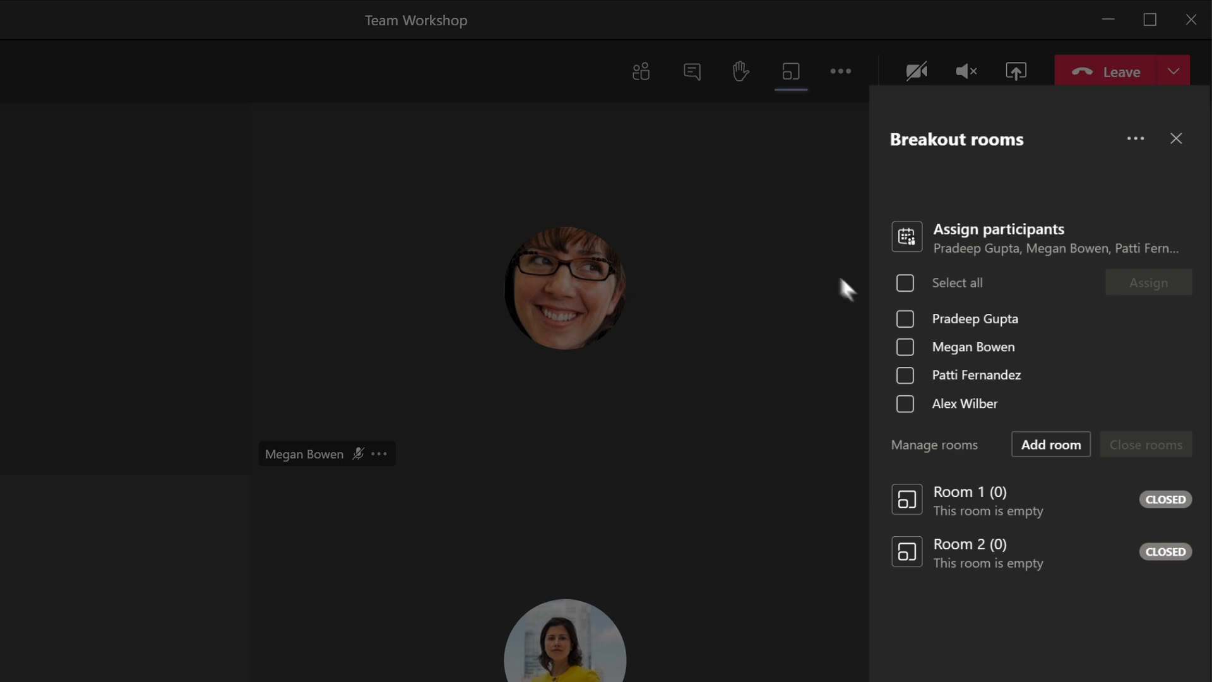
click(905, 376)
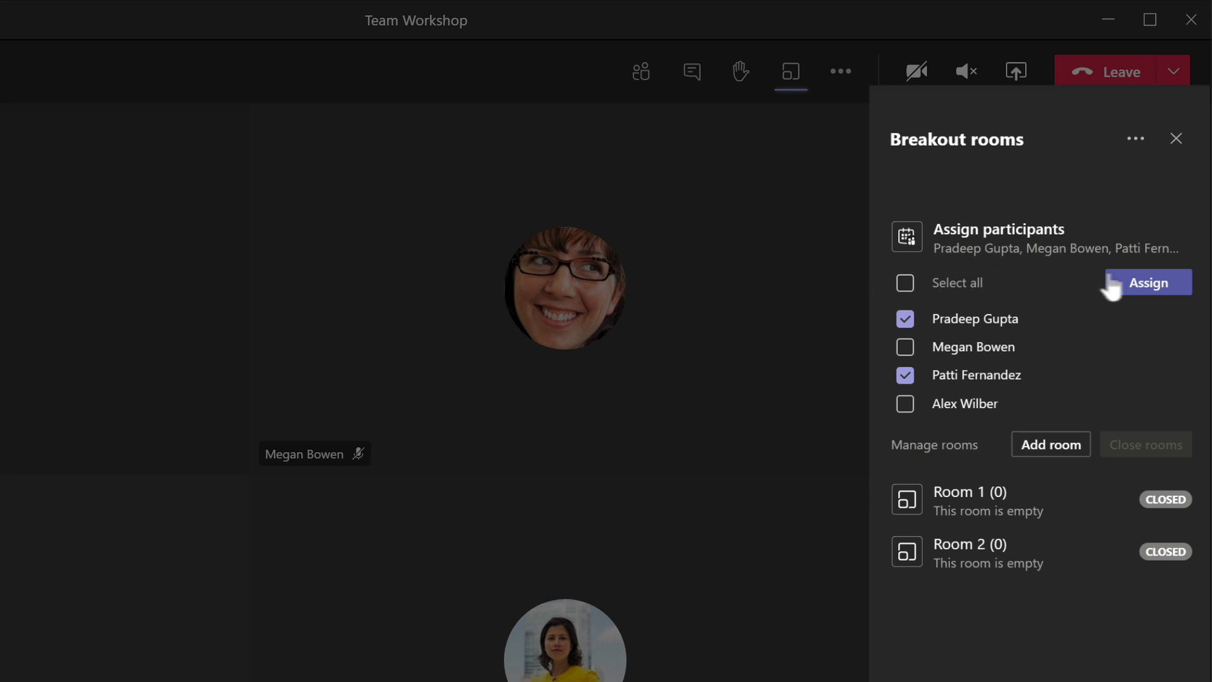
click(1160, 284)
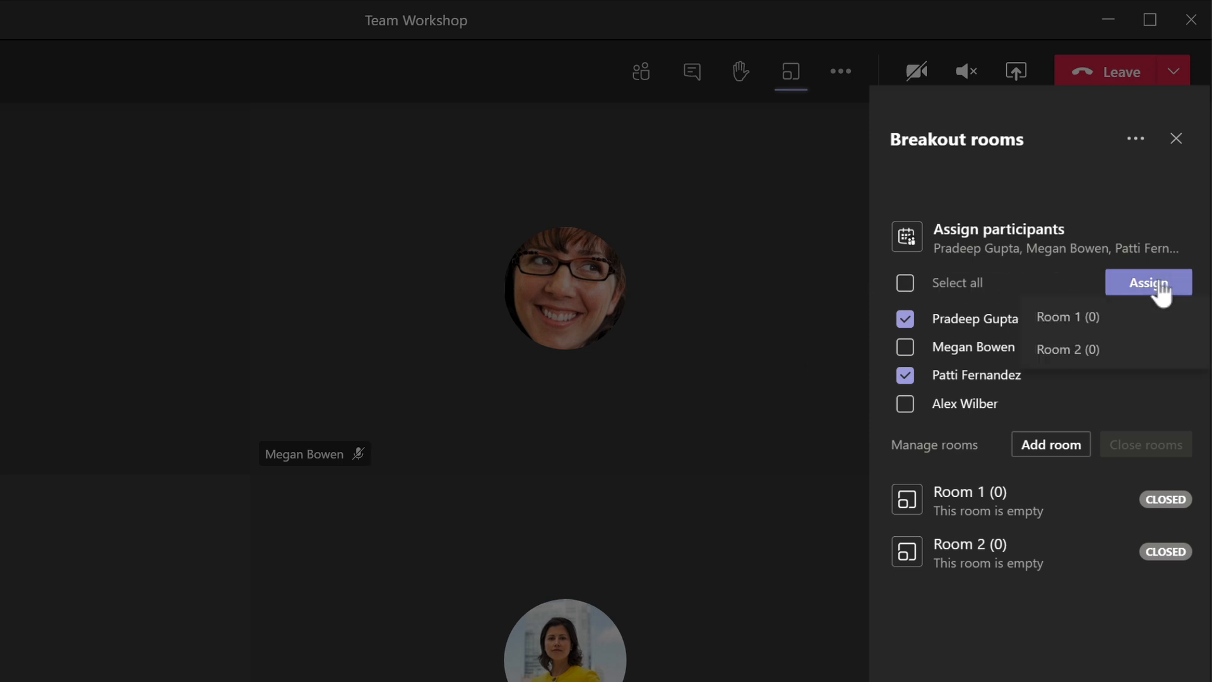
click(1071, 322)
- Assign the two remaining participants to Room 2
click(906, 320)
click(905, 347)
click(1163, 284)
click(1096, 346)
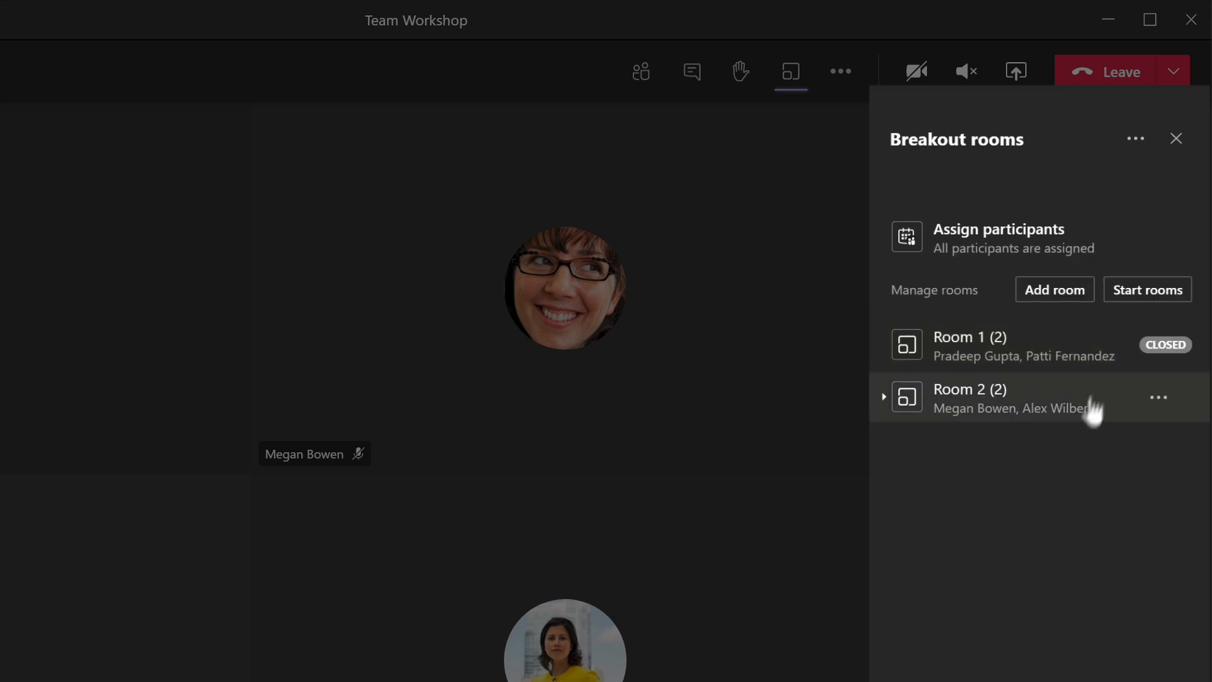
- Expand the participant lists of Room 1 and Room 2 and start the breakout rooms
click(884, 347)
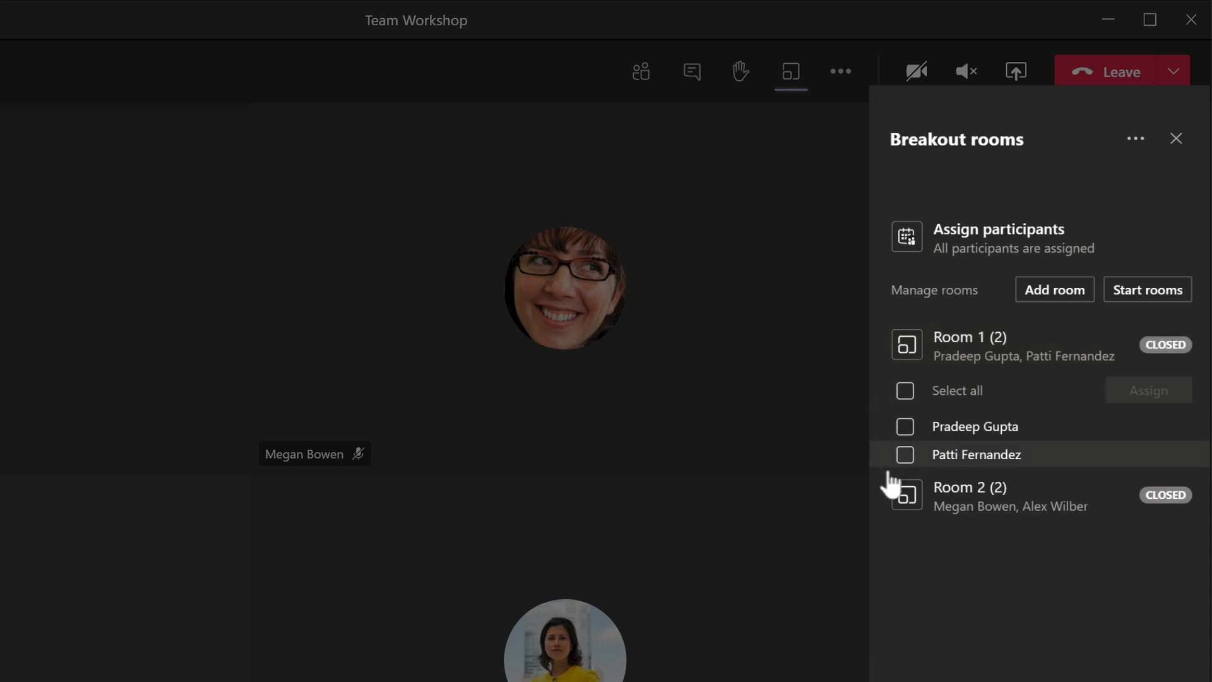
click(882, 509)
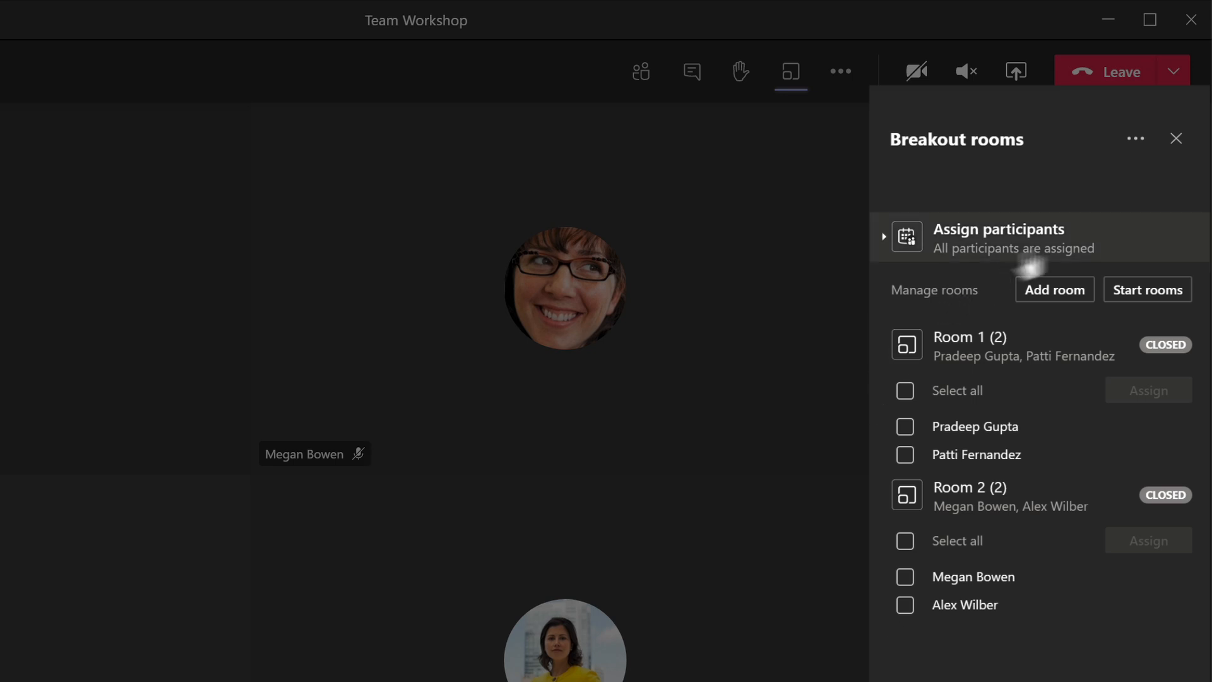
click(1146, 292)
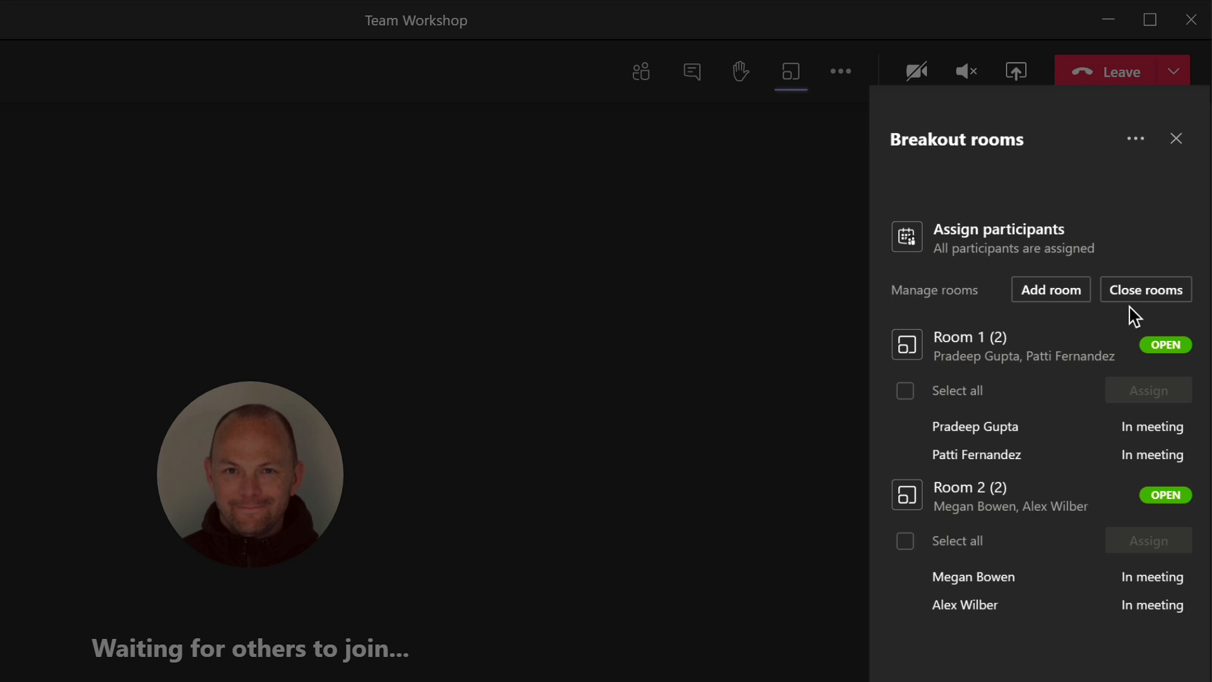
- Send the announcement "The break out session will end in 10 minutes" to all breakout rooms
click(1136, 139)
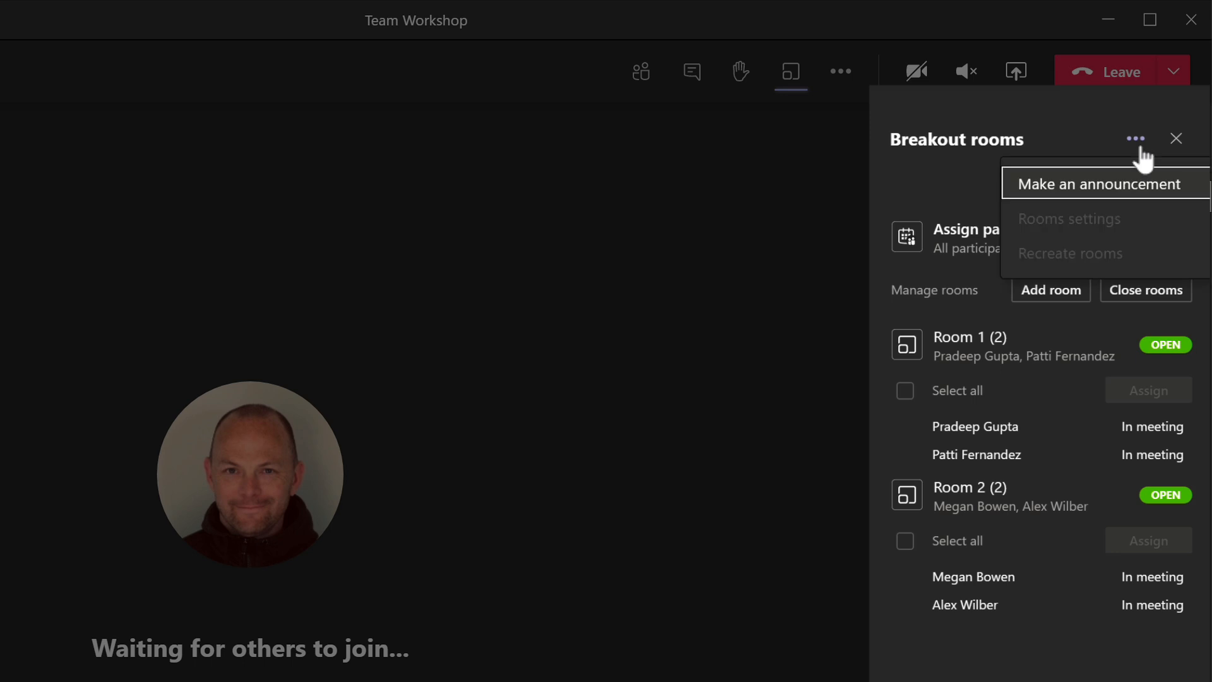
click(1136, 192)
text(The )
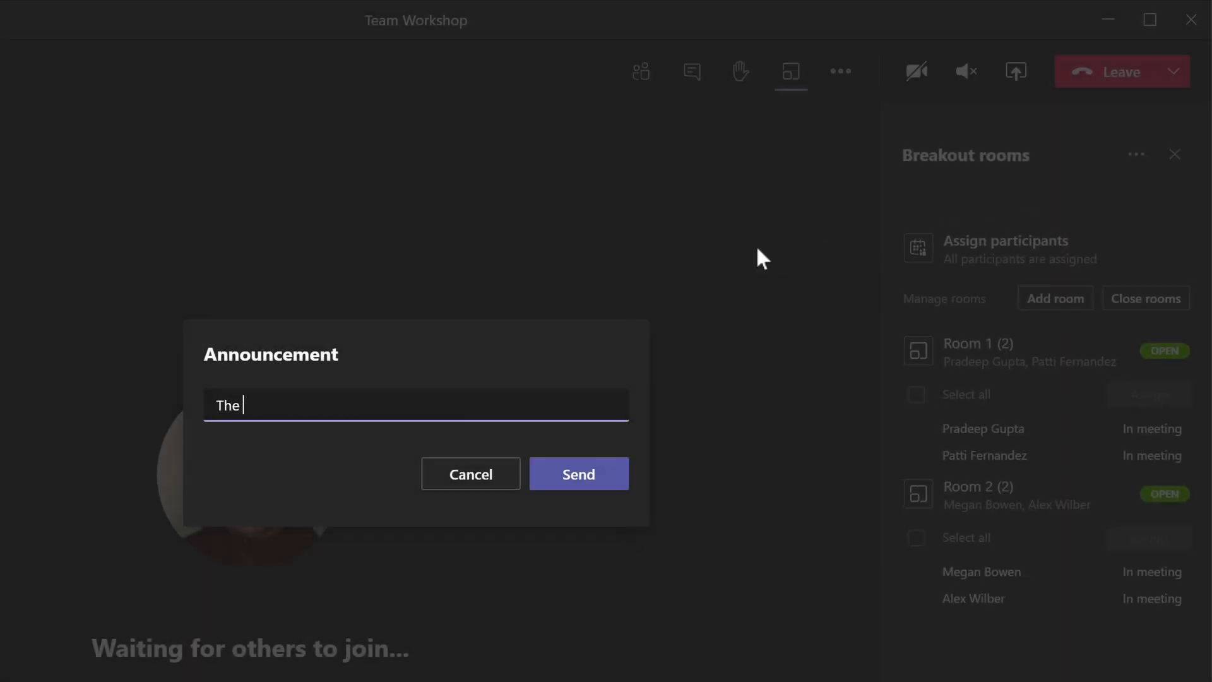
text(break out session )
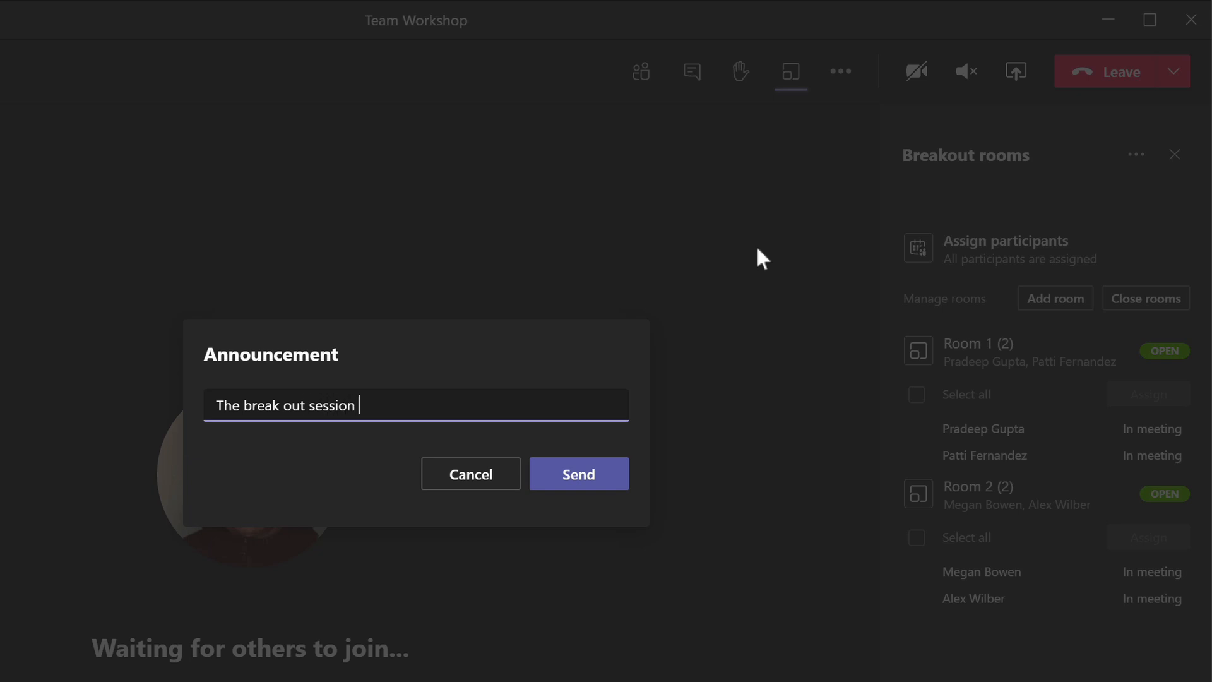
text(will end in 10 minutes)
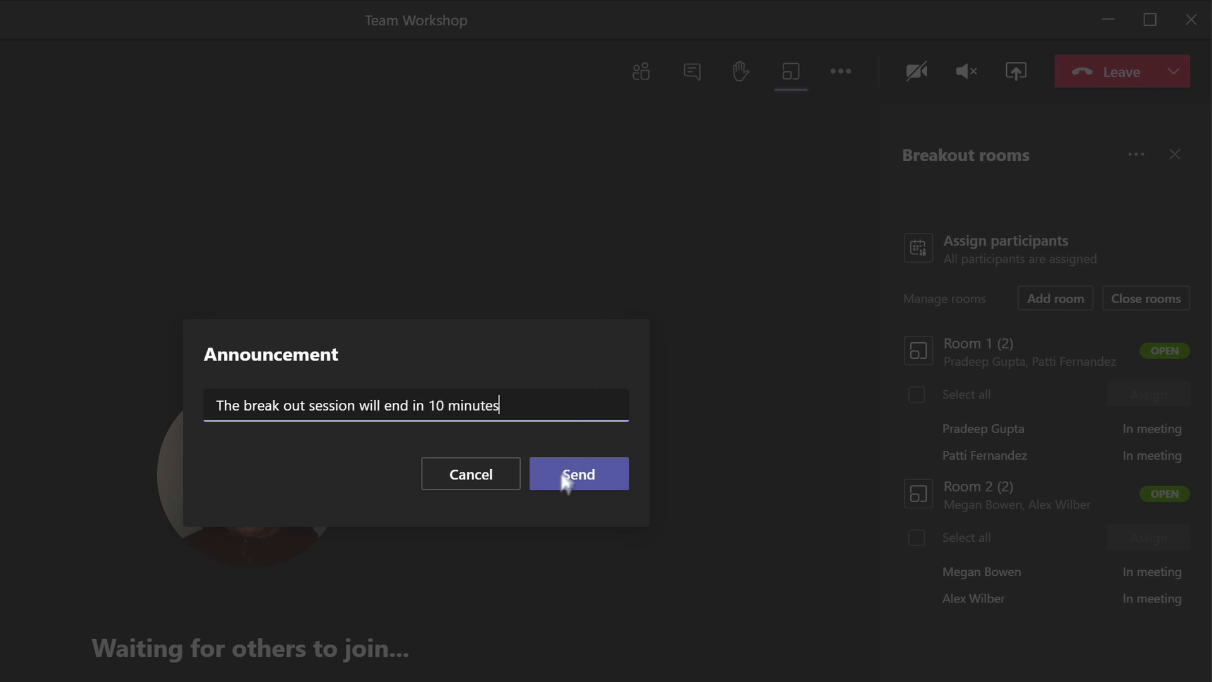
click(563, 478)
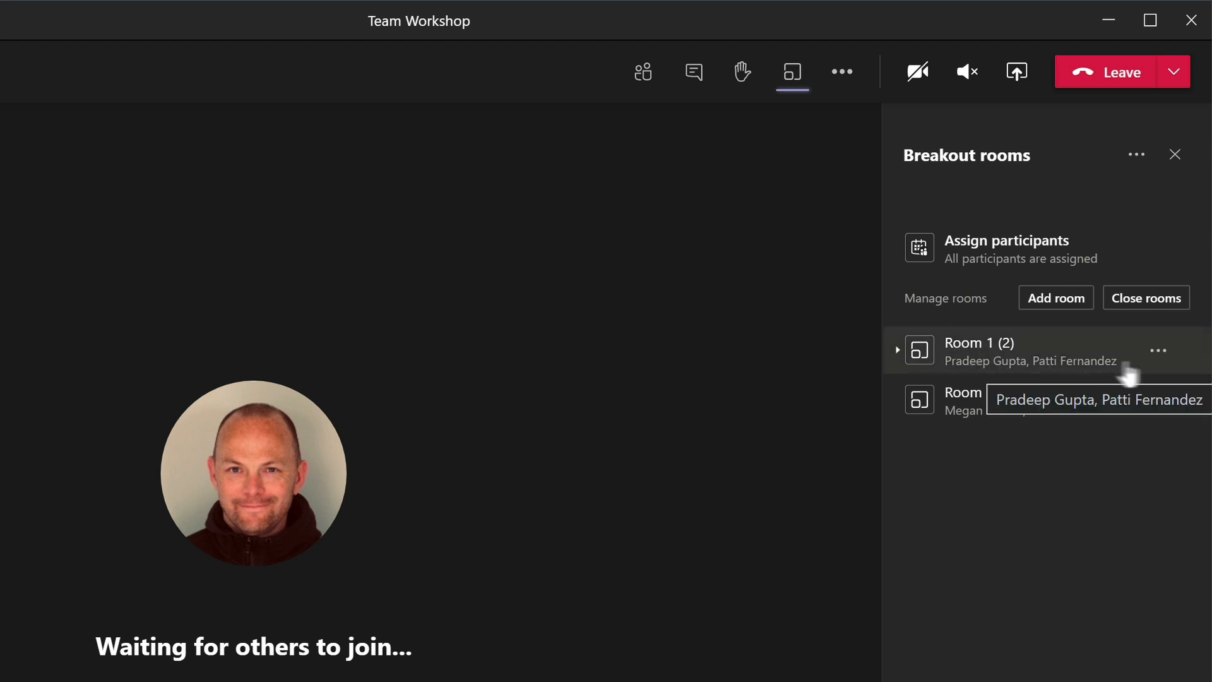
- Join breakout Room 1 as the organizer
click(1158, 351)
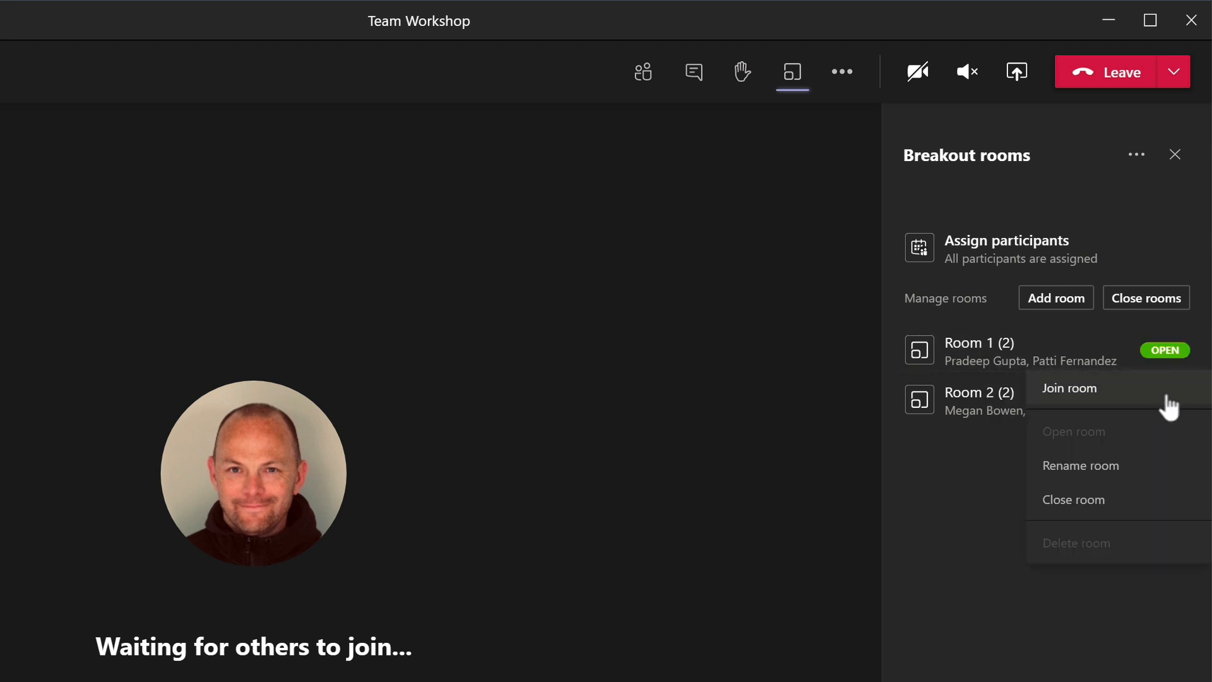
click(1100, 399)
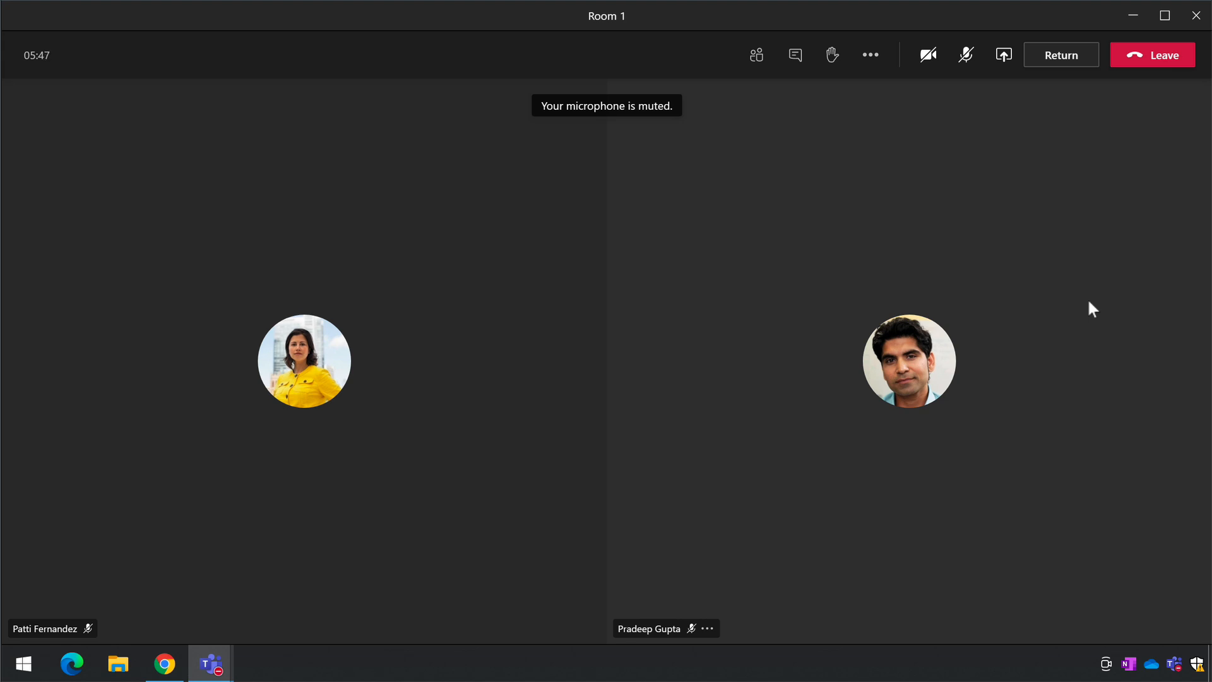
- Switch from Room 1 to the Team Workshop meeting window and back to the Room 1 window
click(211, 662)
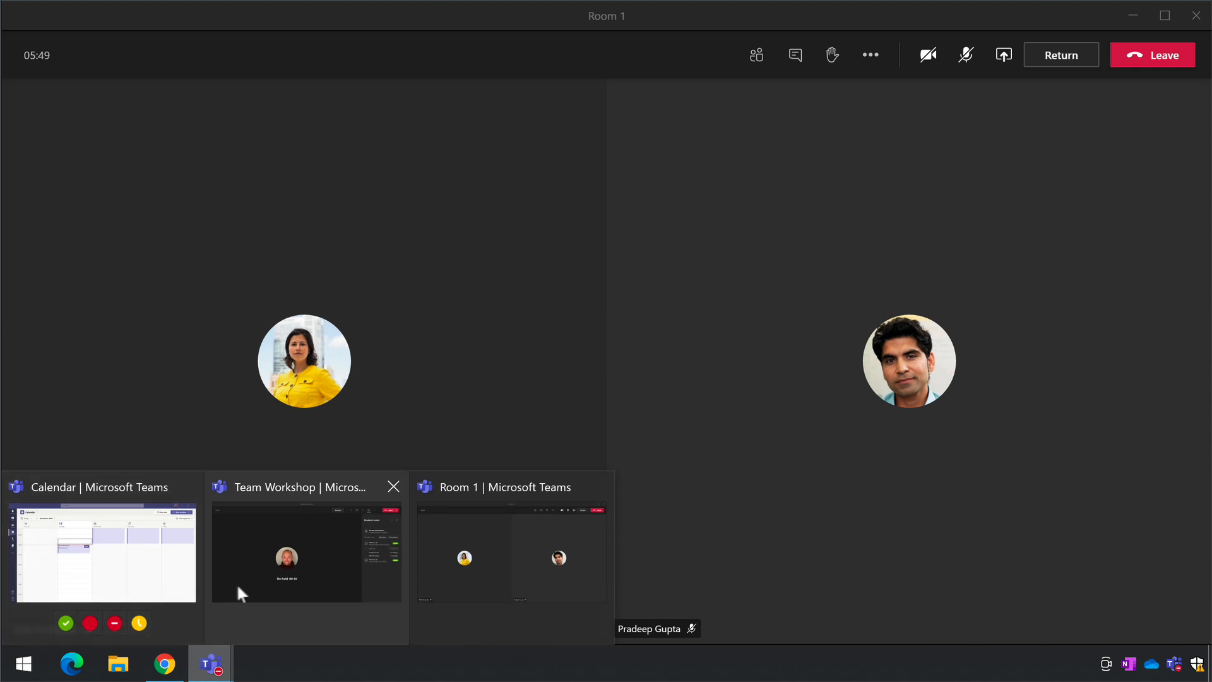
click(253, 590)
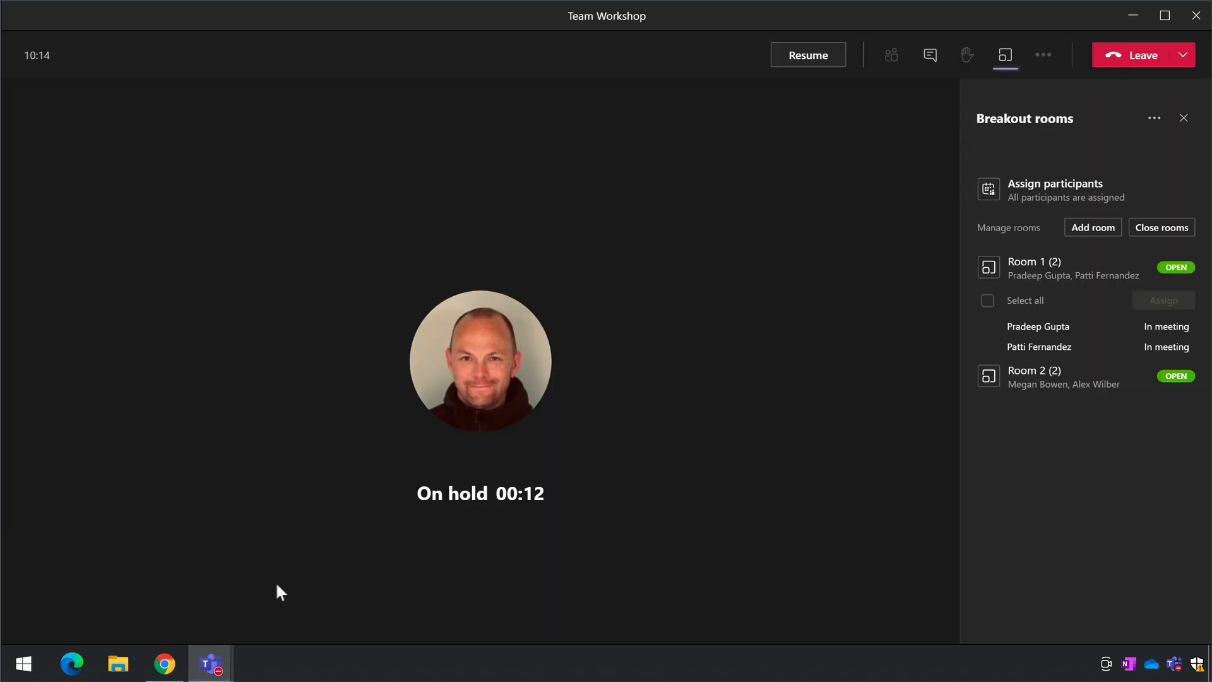
click(209, 660)
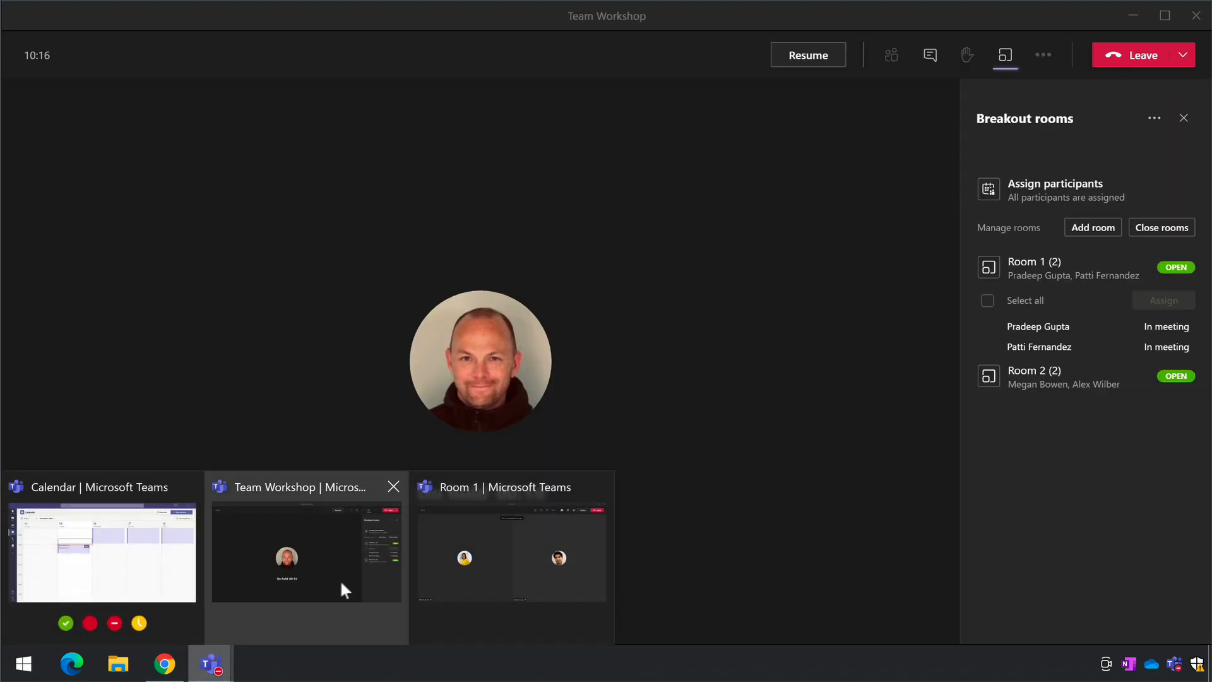
click(458, 567)
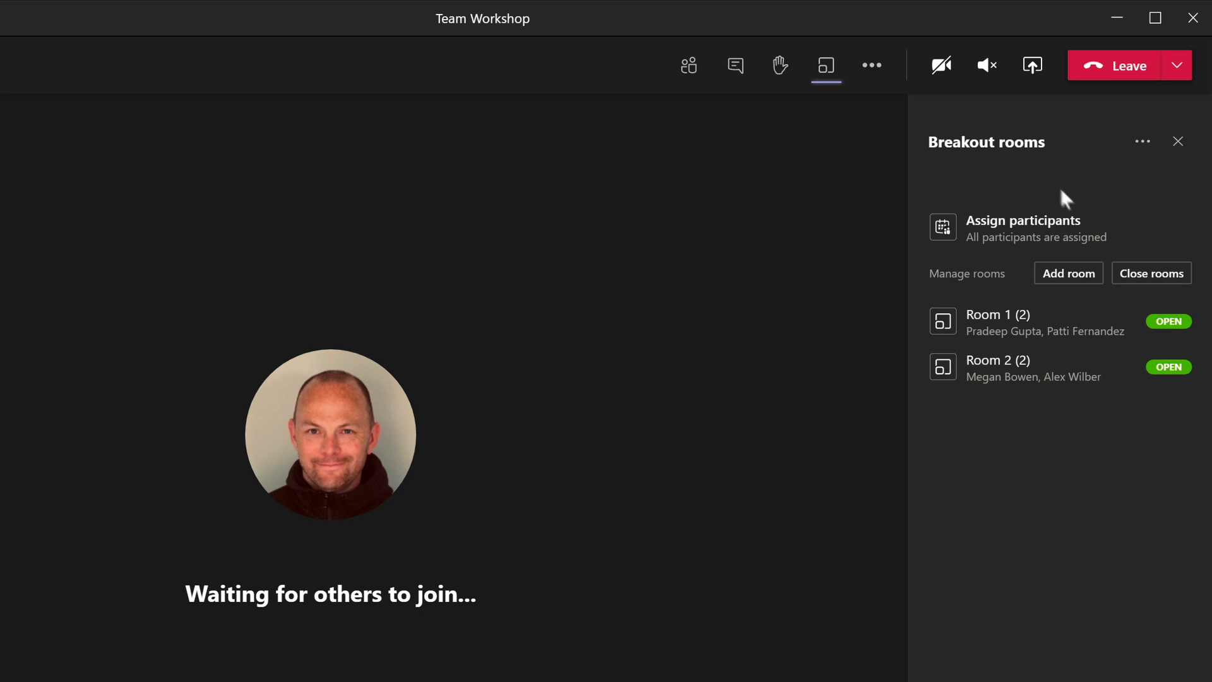
- Close all breakout rooms and view the Room 2 chat followed by the Room 1 chat
click(1157, 277)
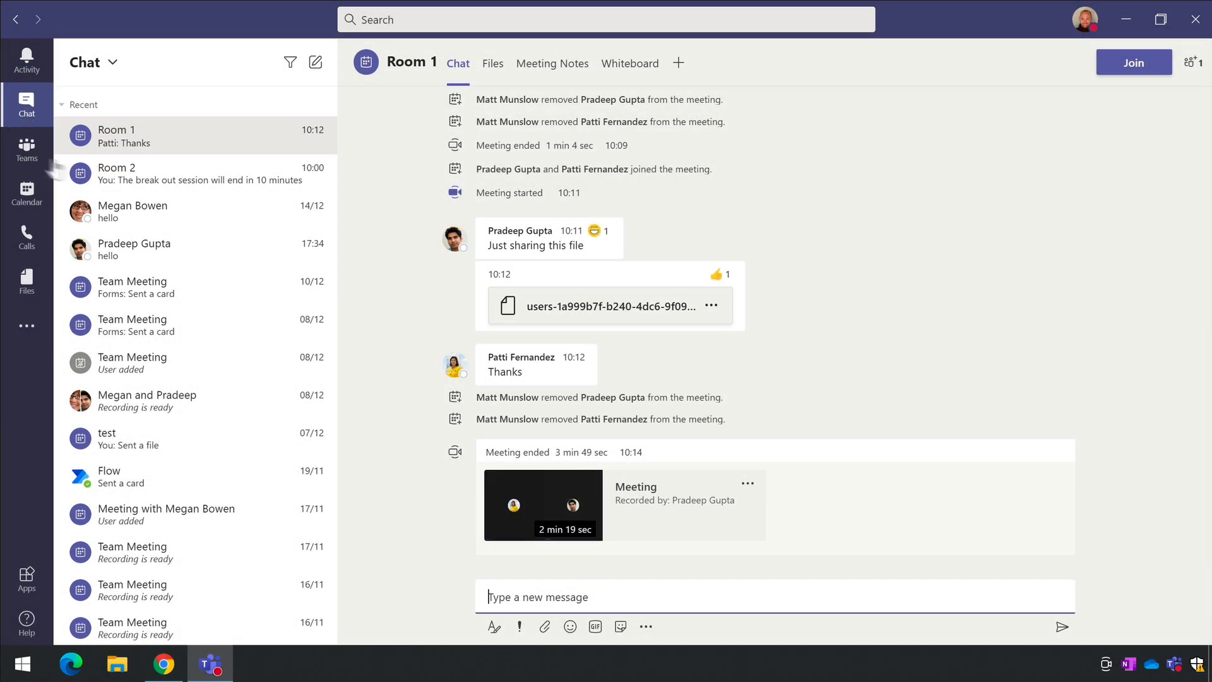
click(191, 183)
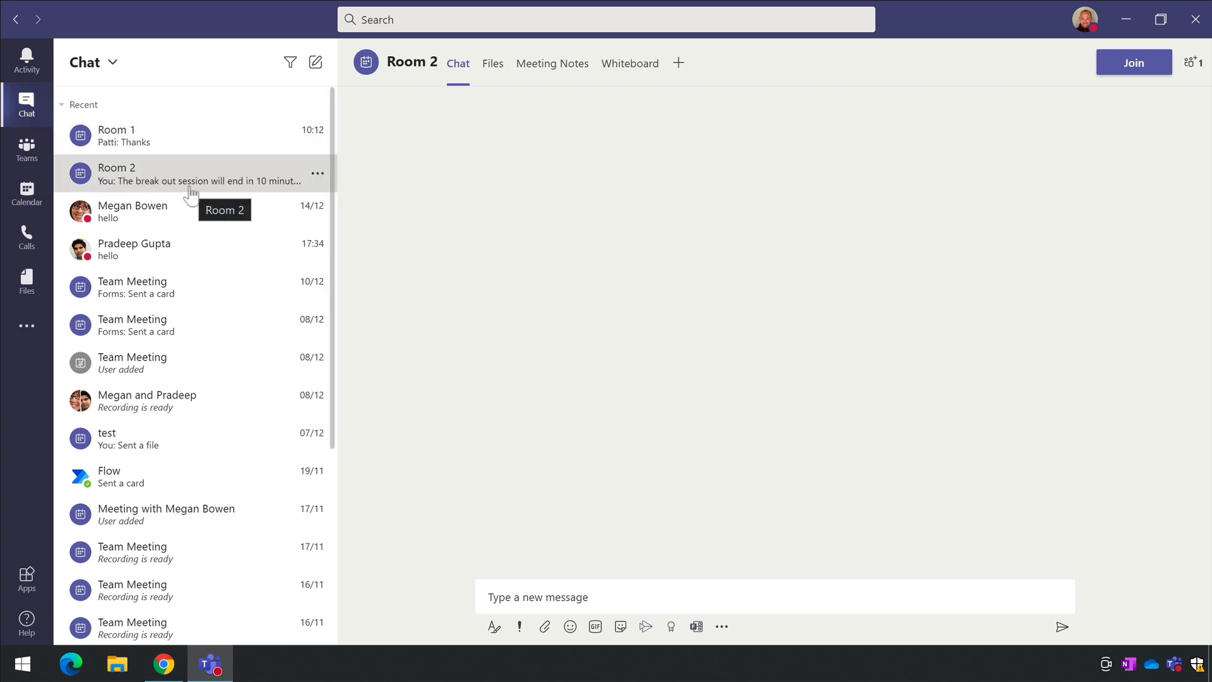
click(184, 148)
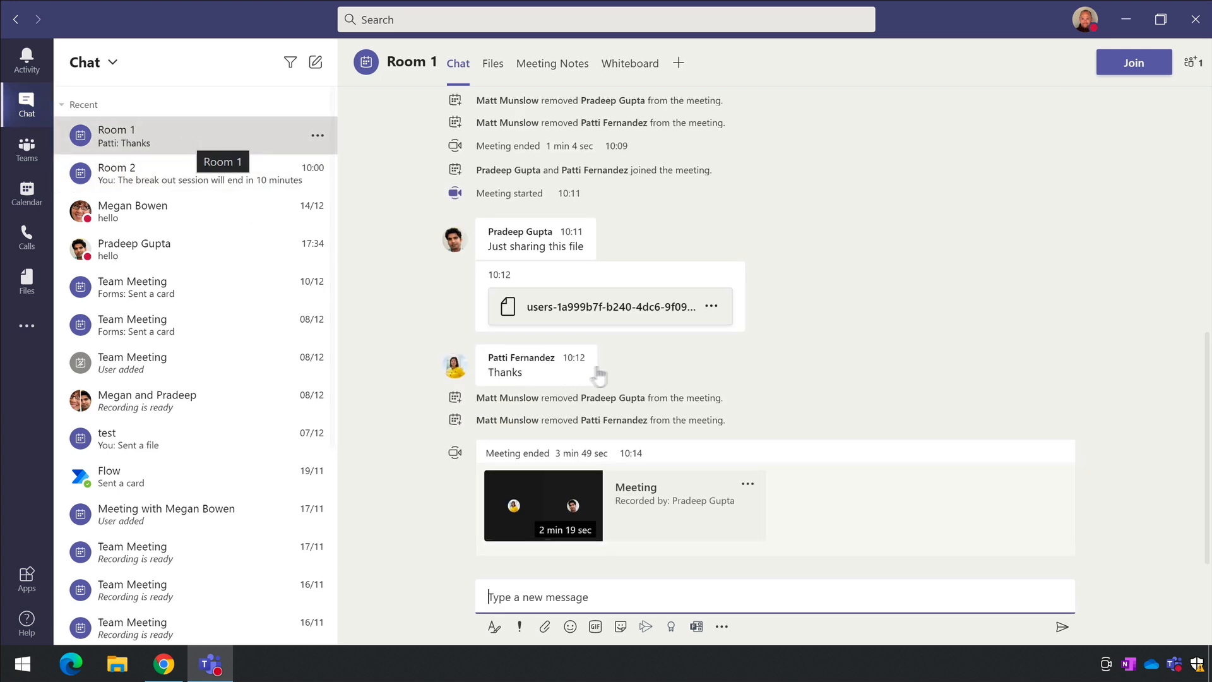